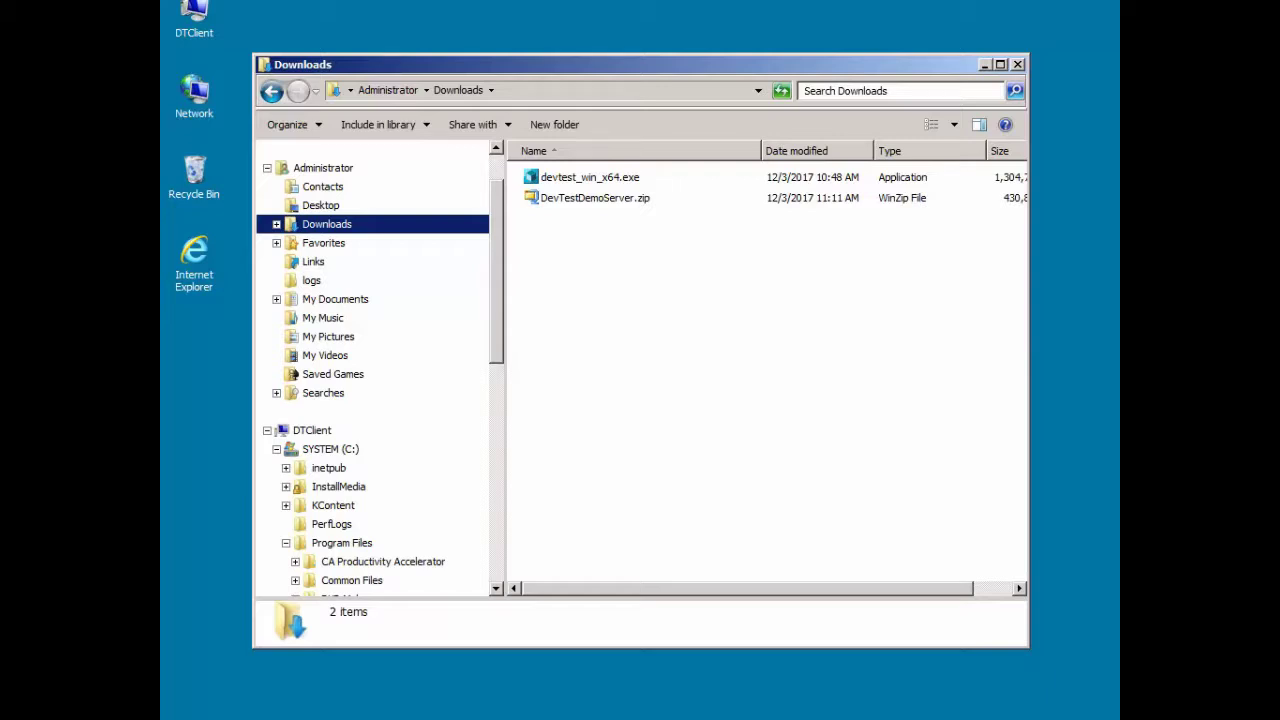
Step: Open cmd and ping dtserver, getting four replies from 192.168.1.20 with 0% loss
{"action": "key", "text": "super+r"}
{"action": "type", "text": "cmd"}
{"action": "key", "text": "Return"}
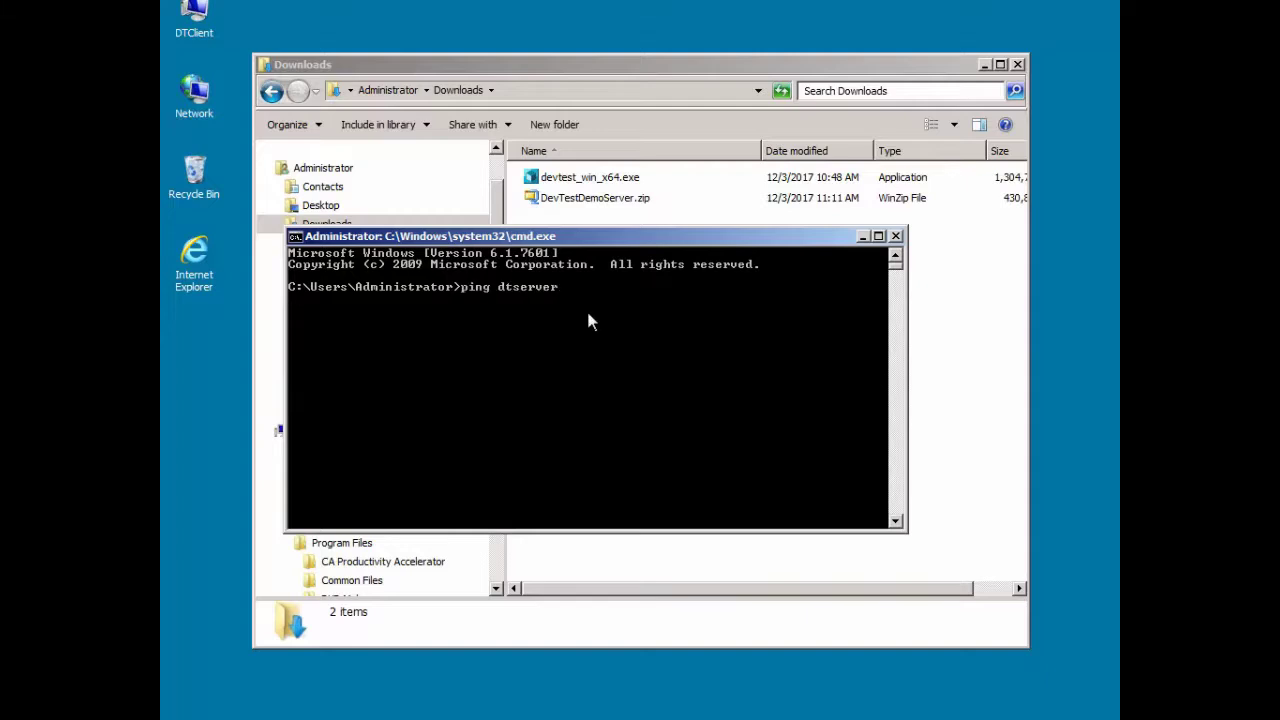
{"action": "type", "text": "ping dtserver"}
{"action": "key", "text": "Return"}
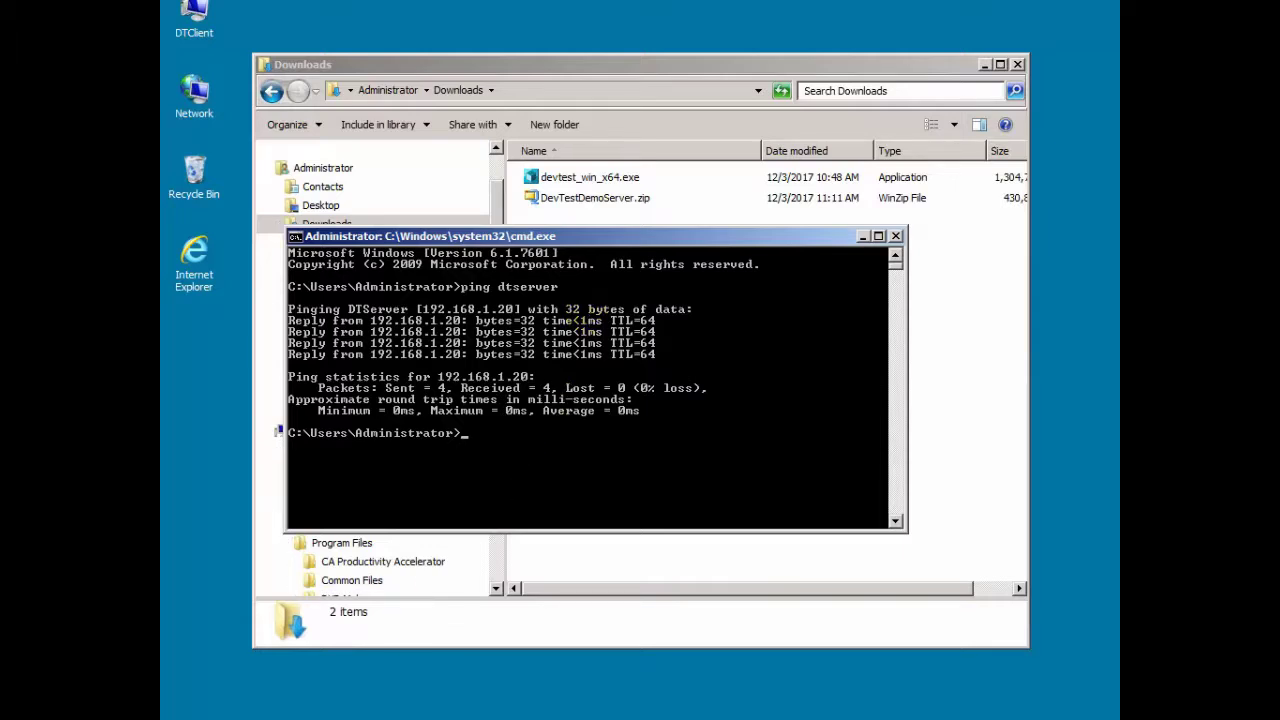
{"action": "key", "text": "alt+Tab"}
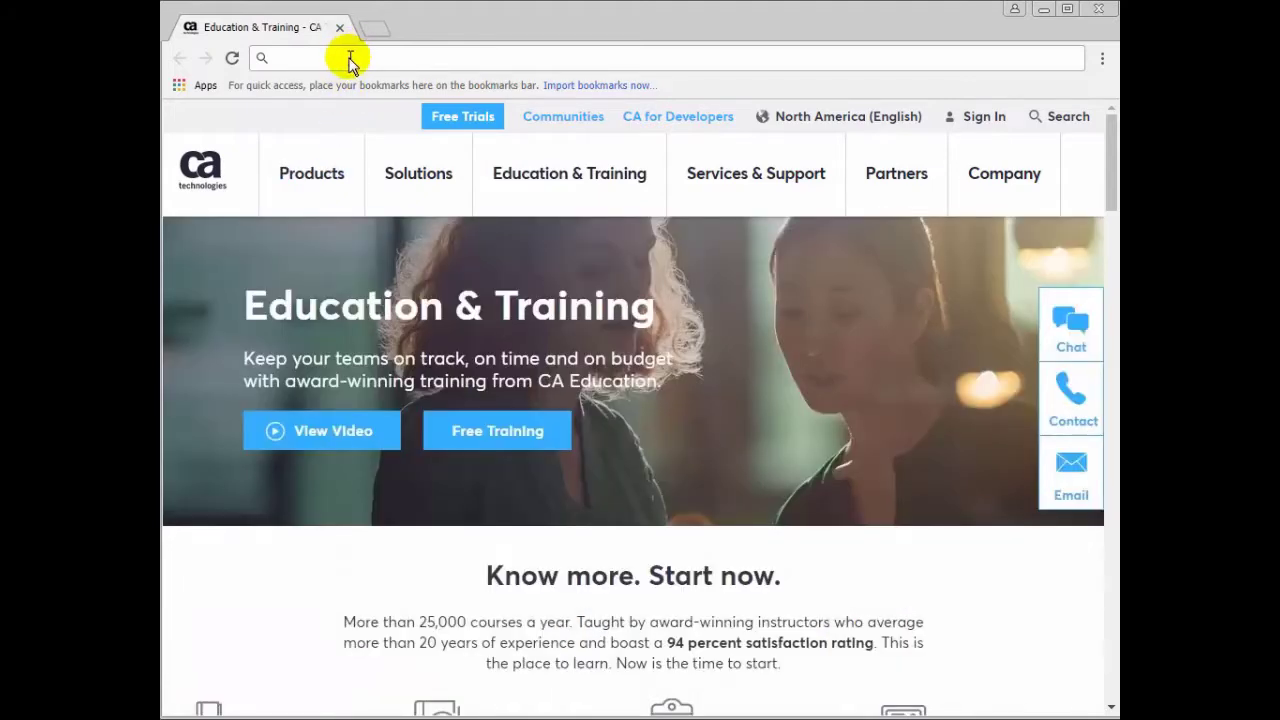
Step: Load dtserver:1507/devtest/ and sign in to DevTest Portal with the admin account credentials
{"action": "type", "text": "dtserver:1507/devtest/"}
{"action": "key", "text": "Return"}
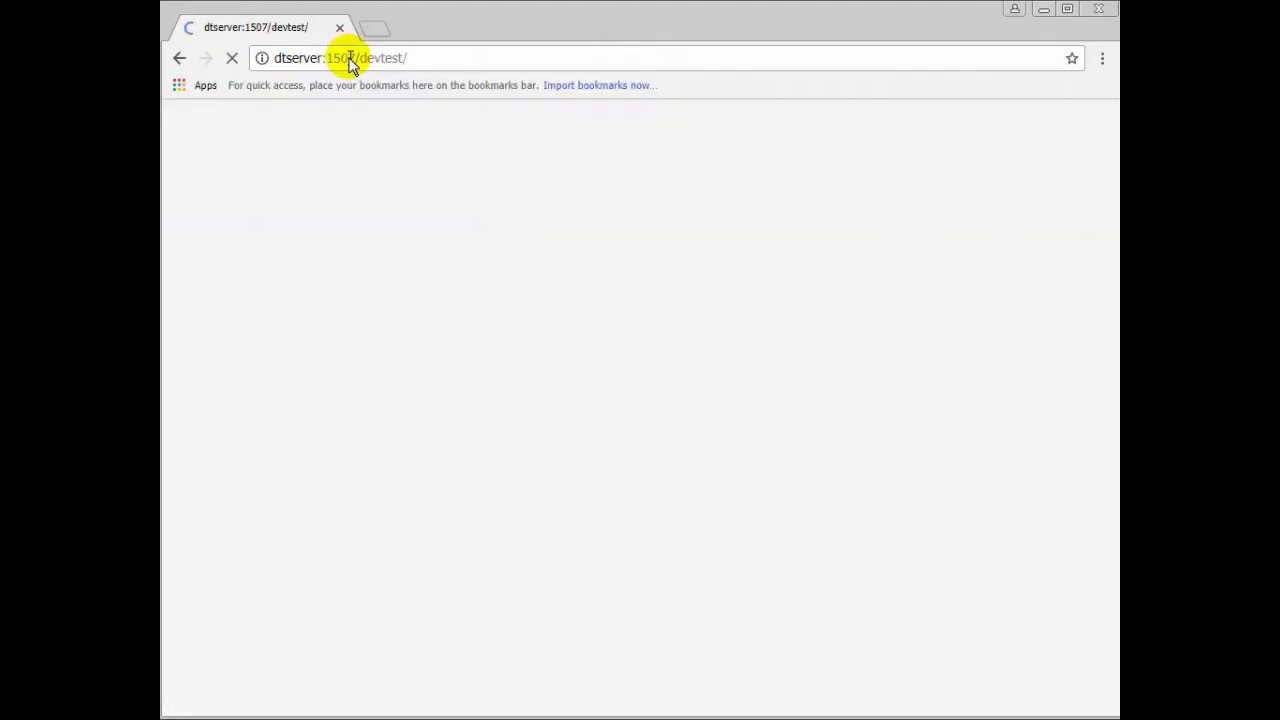
{"action": "type", "text": "admin"}
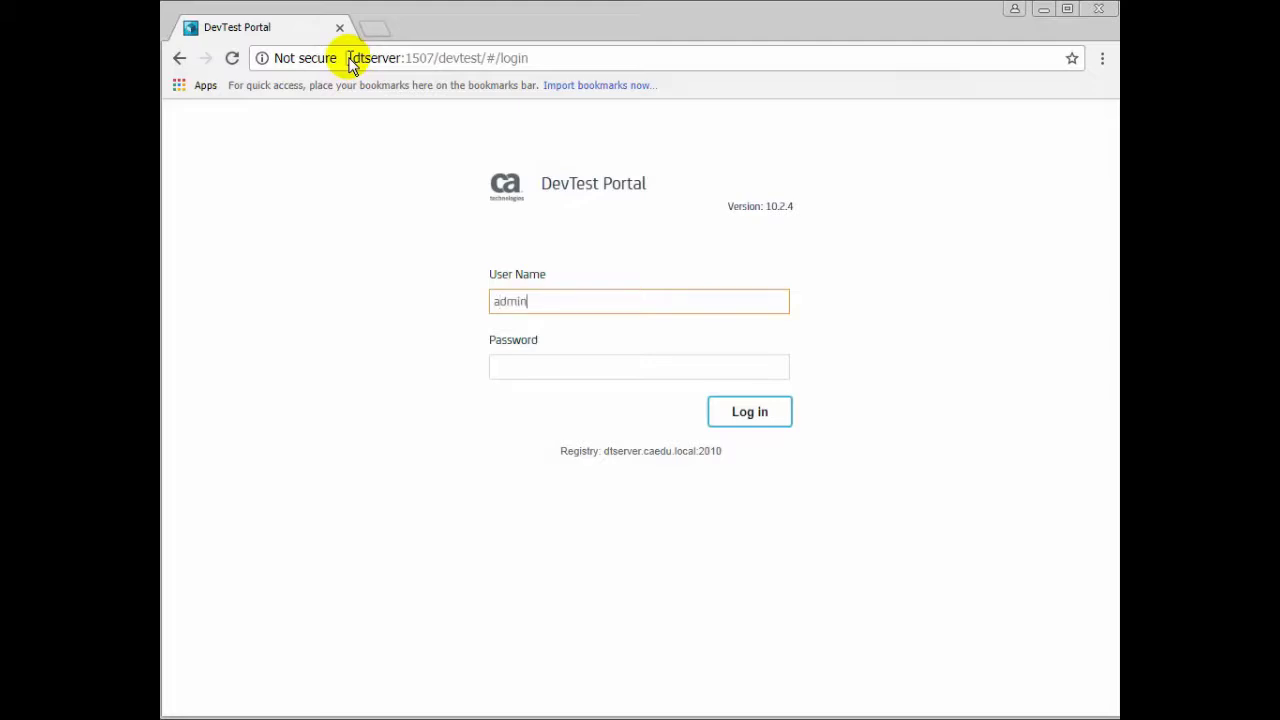
{"action": "key", "text": "Tab"}
{"action": "type", "text": "admin"}
{"action": "key", "text": "Return"}
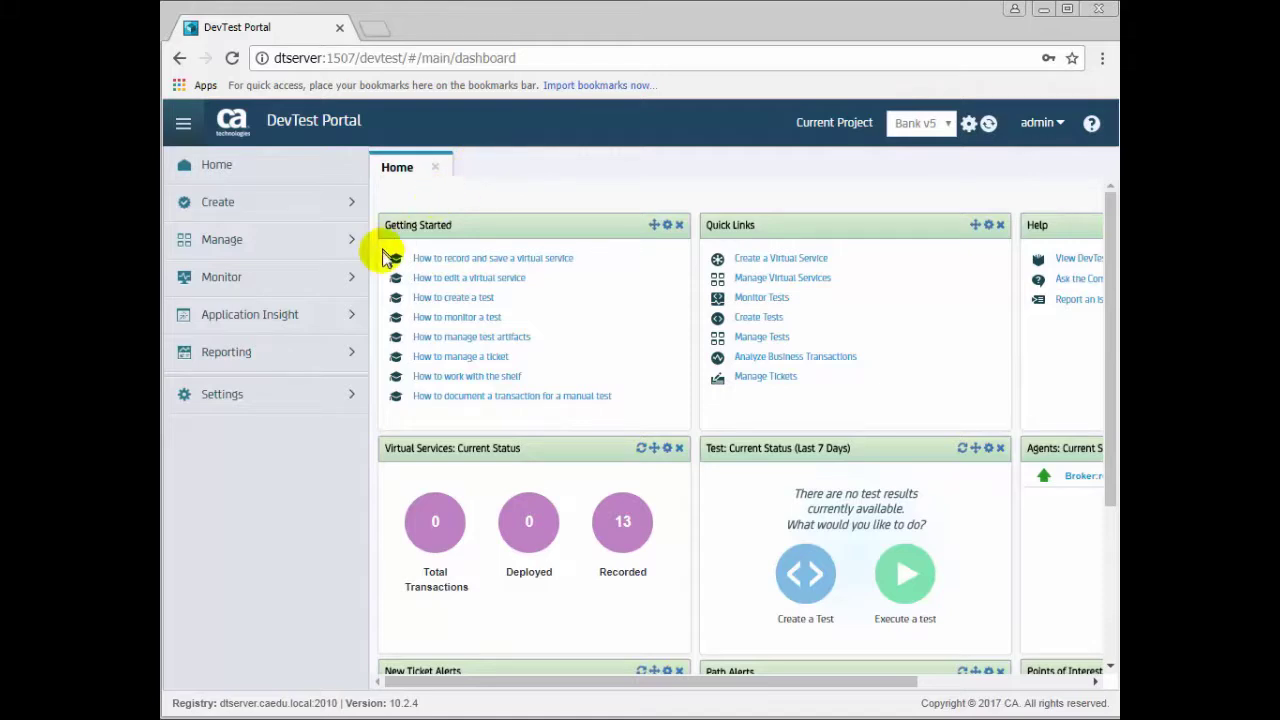
Step: View Monitor > Server Health showing all four services at 10.2.4, then minimize Chrome
{"action": "left_click", "coordinate": [357, 278]}
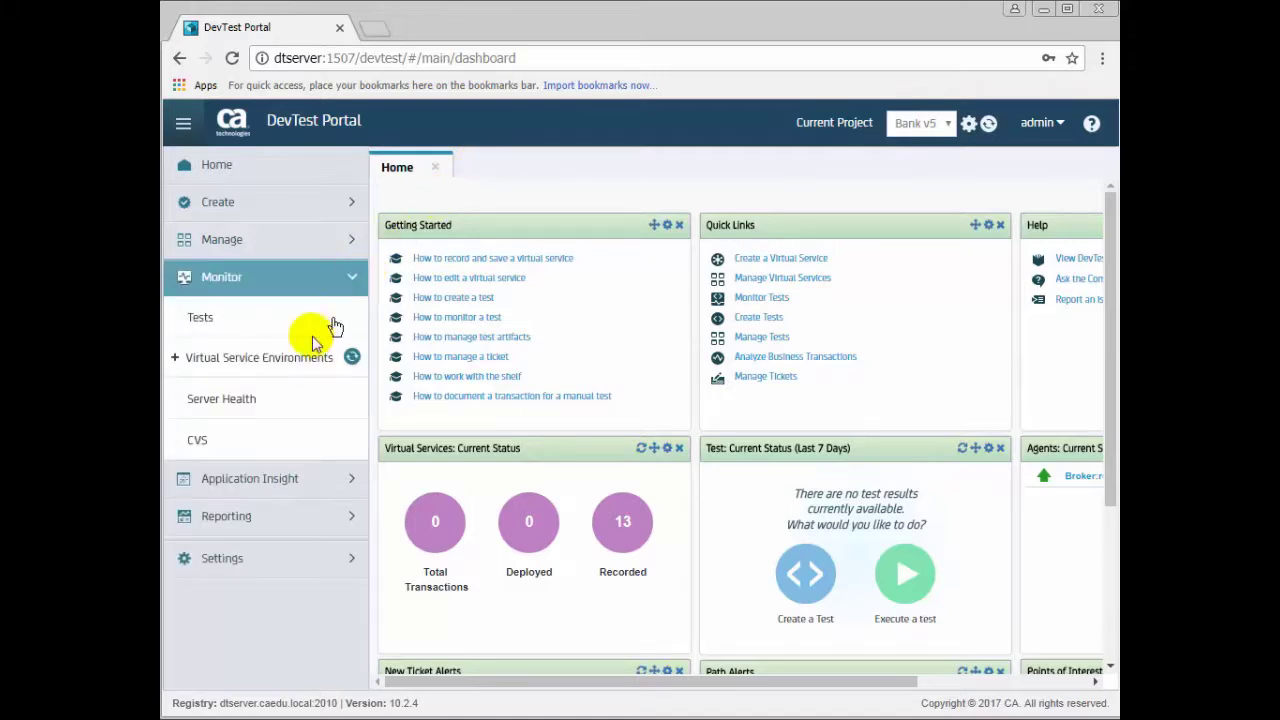
{"action": "left_click", "coordinate": [255, 400]}
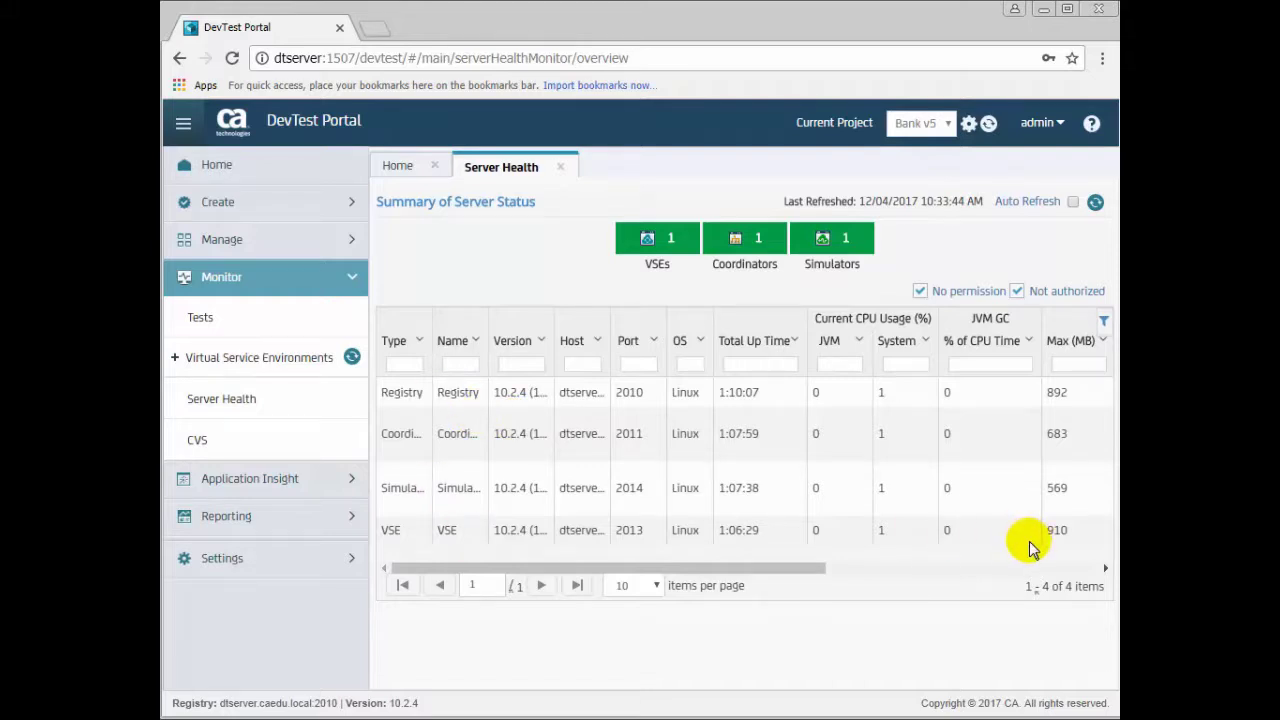
{"action": "left_click", "coordinate": [1042, 12]}
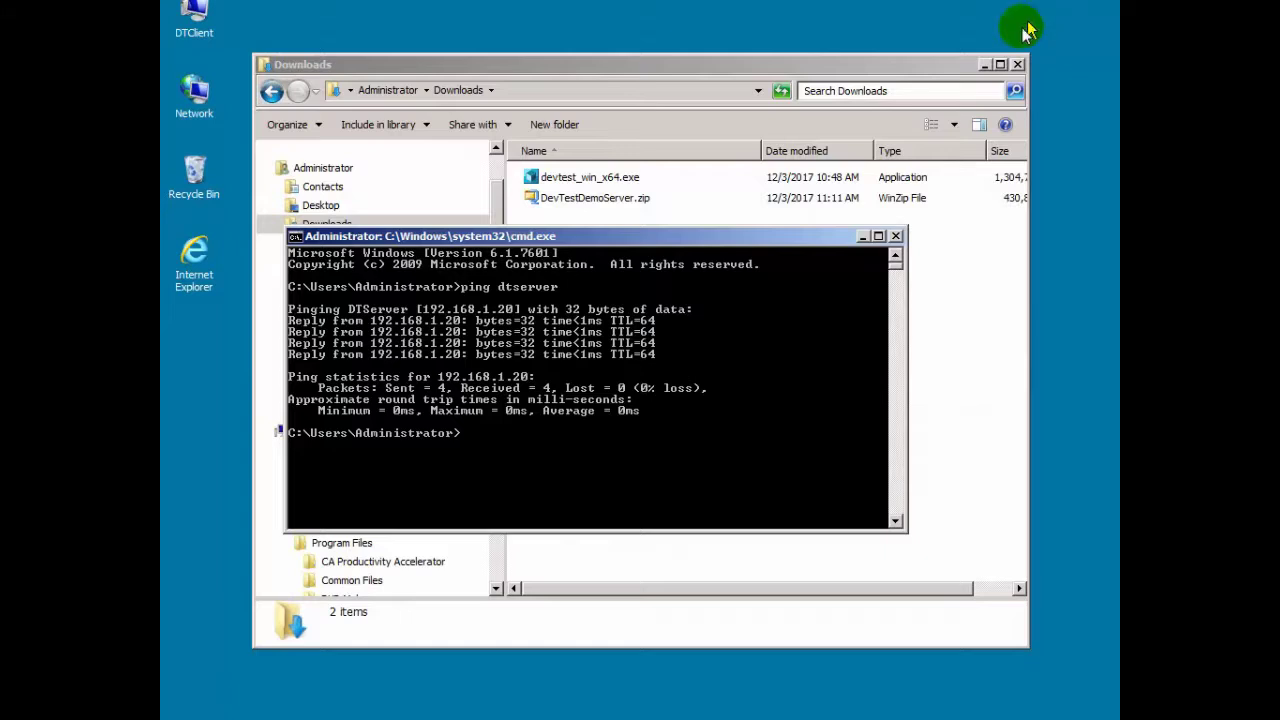
Step: Minimize the cmd window to reveal the Downloads folder with devtest_win_x64.exe
{"action": "left_click", "coordinate": [862, 238]}
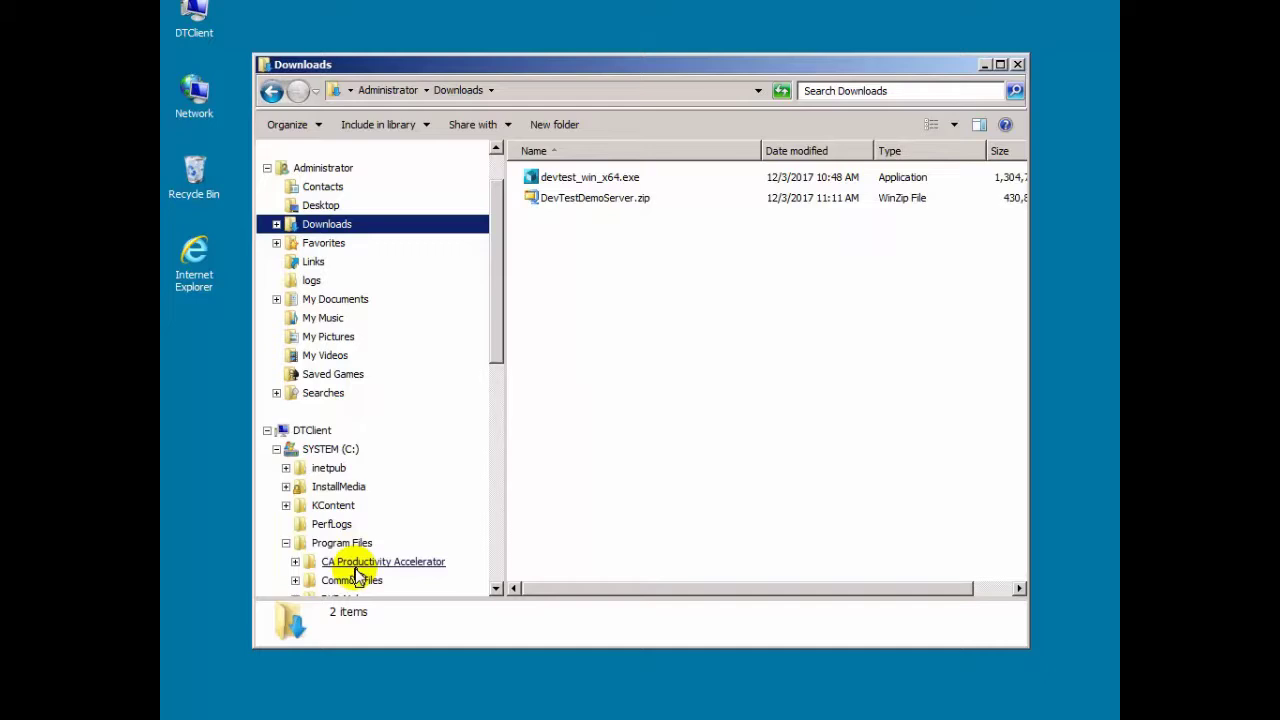
Step: Run devtest_win_x64.exe, accept the 10.2.4 license, and reach Select Components
{"action": "double_click", "coordinate": [580, 182]}
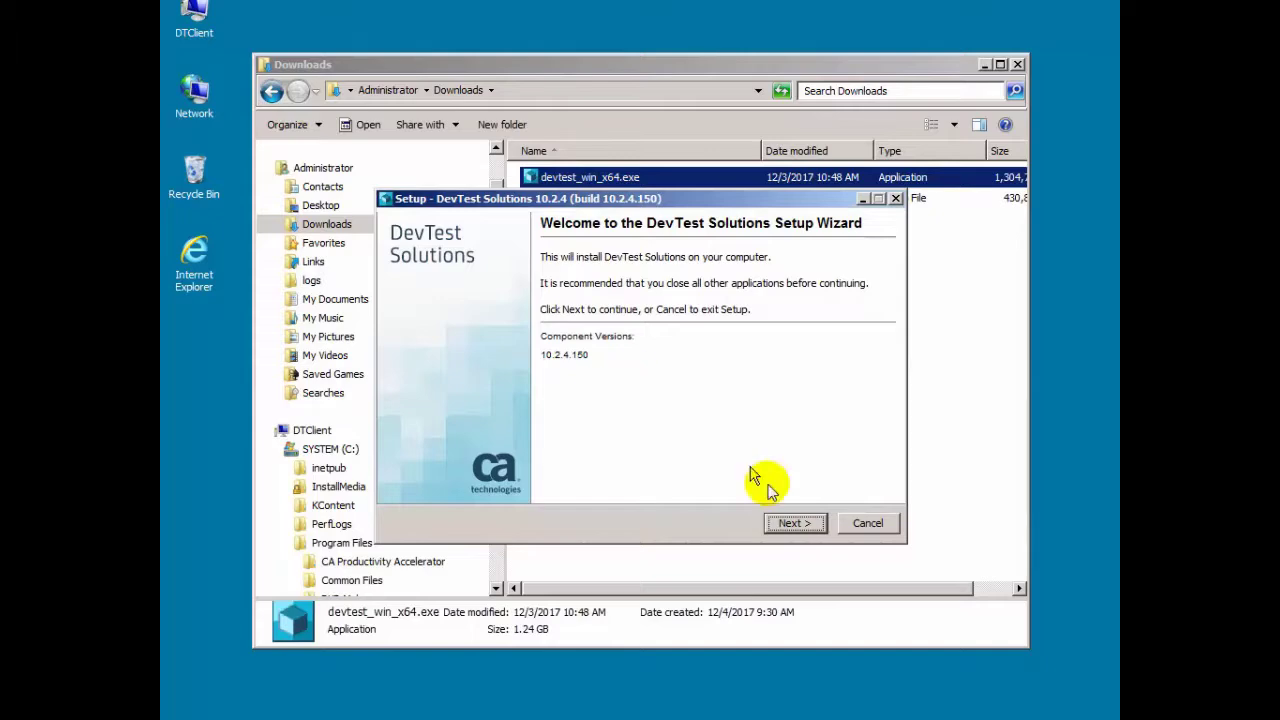
{"action": "left_click", "coordinate": [795, 524]}
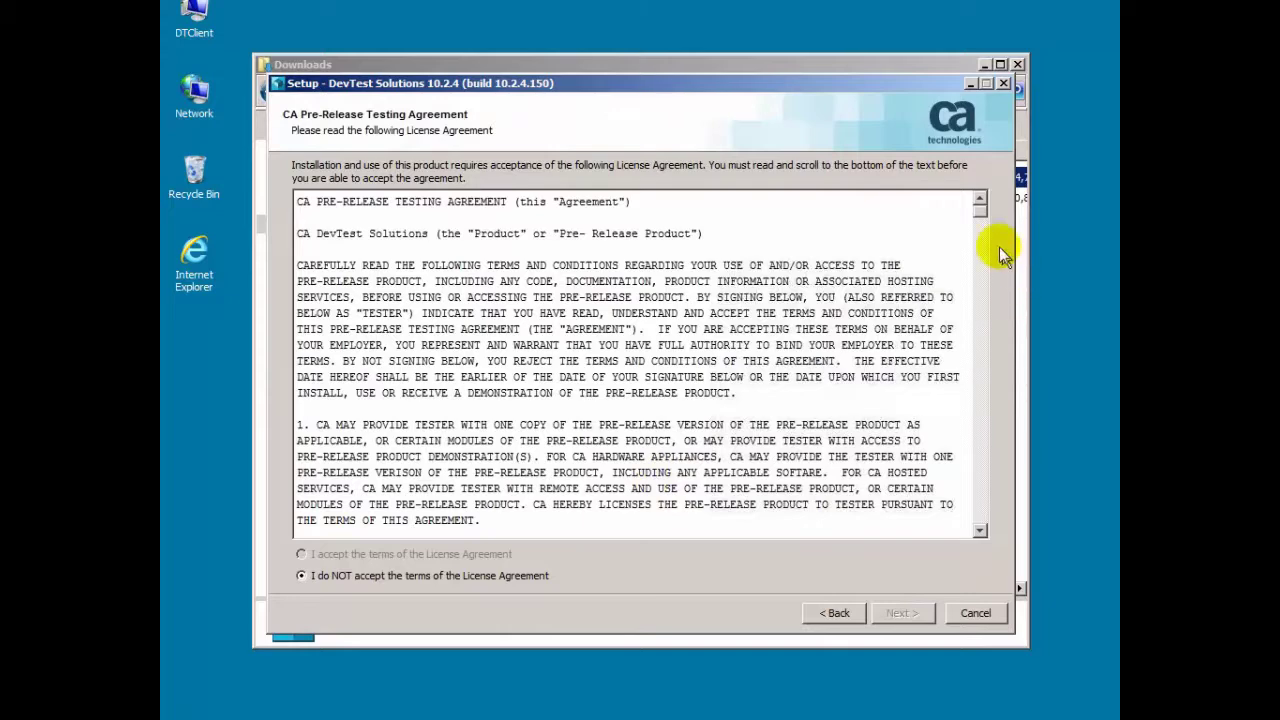
{"action": "left_click_drag", "start_coordinate": [980, 218], "coordinate": [980, 528]}
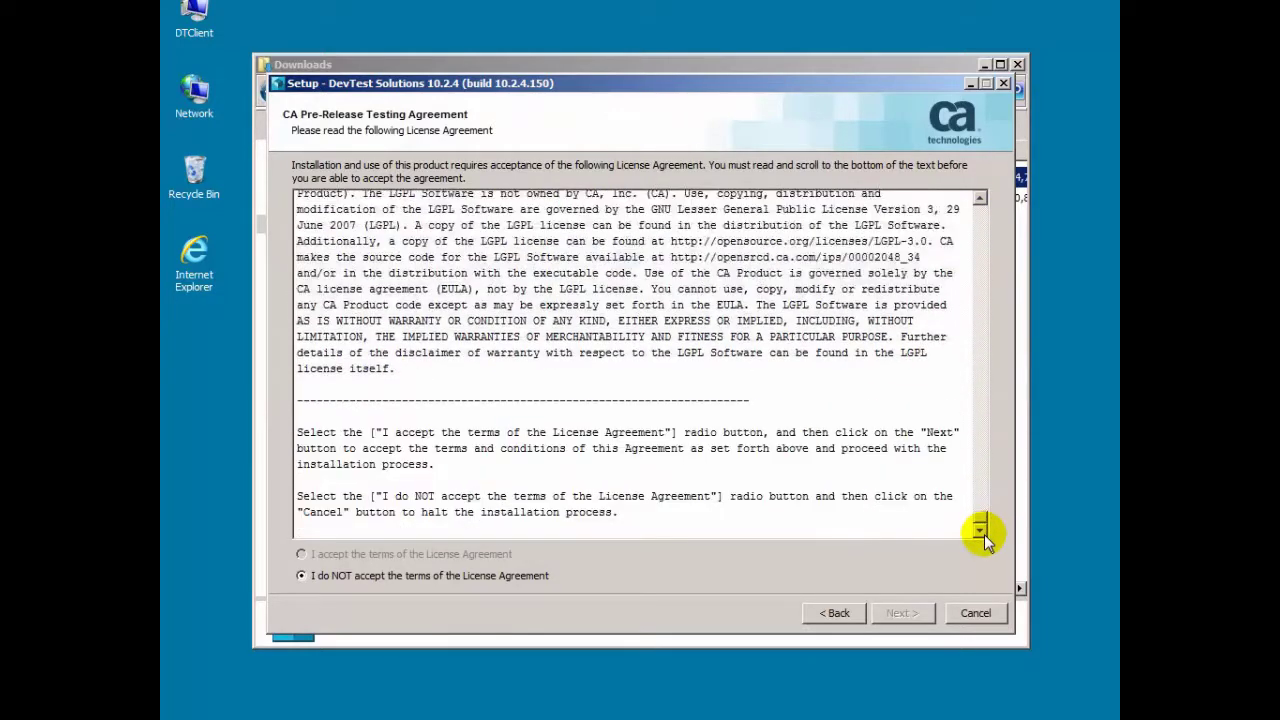
{"action": "left_click", "coordinate": [302, 554]}
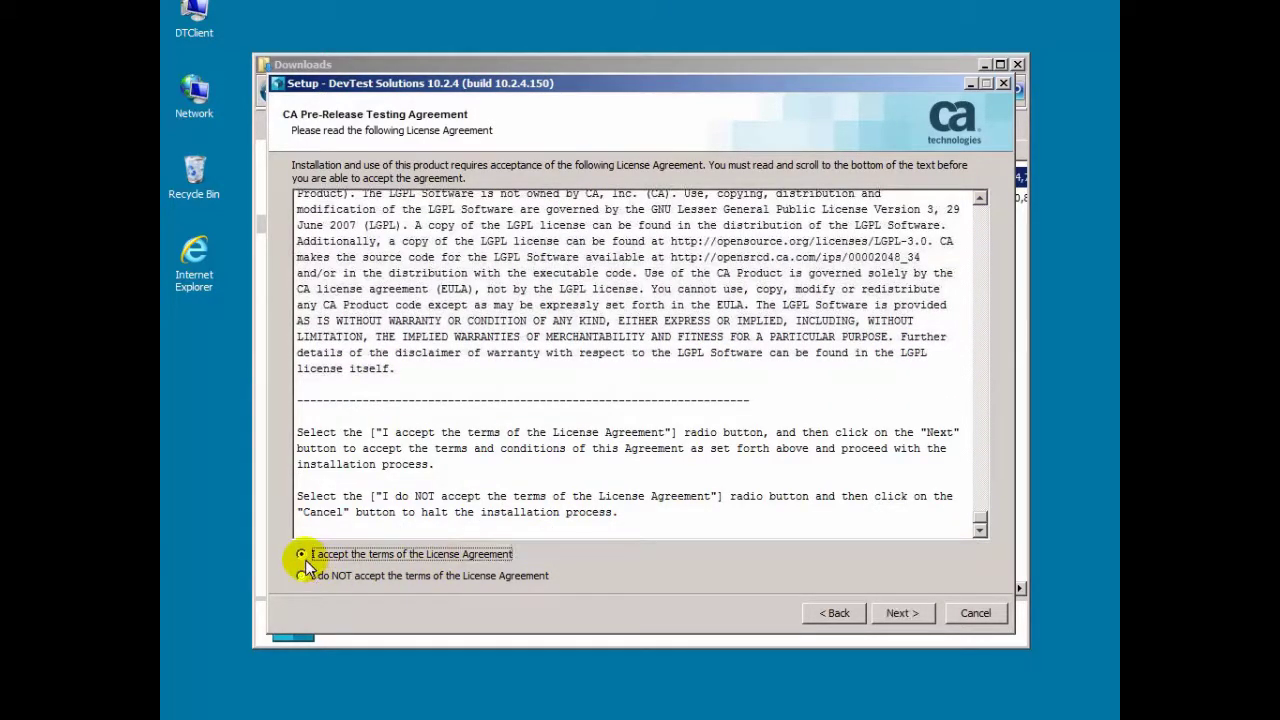
{"action": "left_click", "coordinate": [902, 613]}
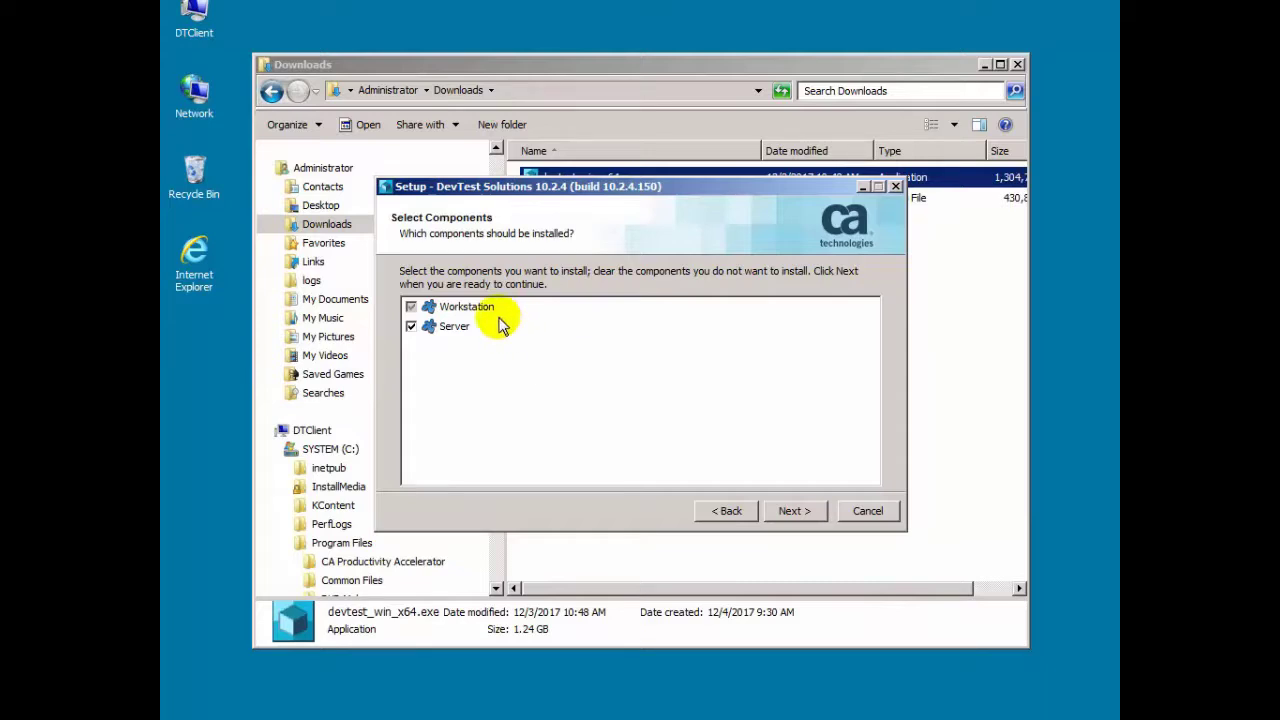
Step: Uncheck Server and keep C:\Program Files\CA\DevTest and %userprofile%\DevTest as directories
{"action": "left_click", "coordinate": [411, 327]}
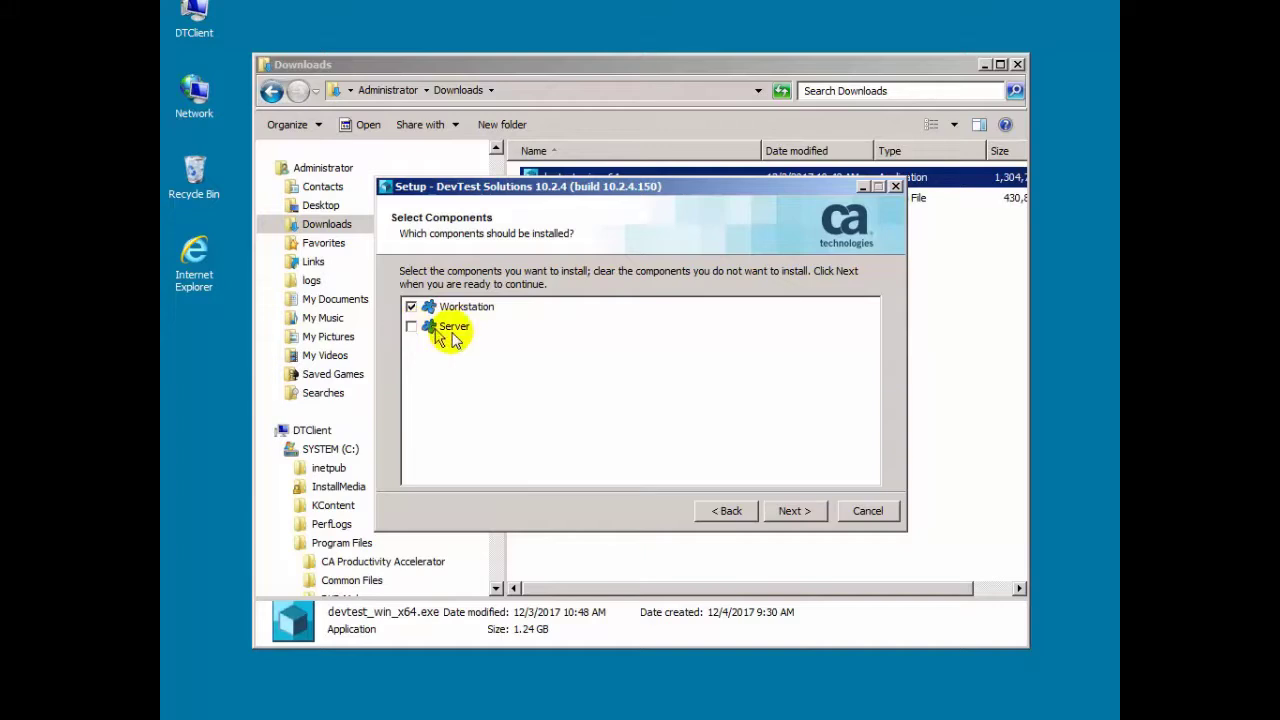
{"action": "left_click", "coordinate": [806, 511]}
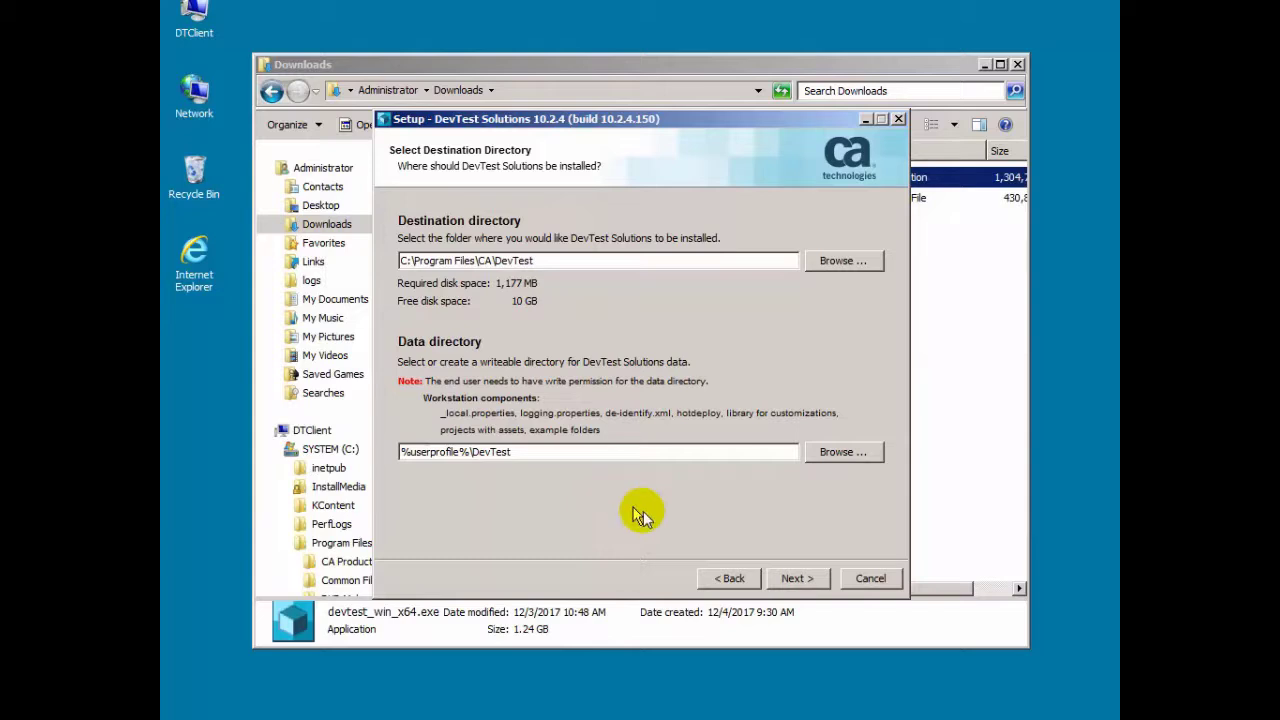
{"action": "left_click", "coordinate": [796, 580]}
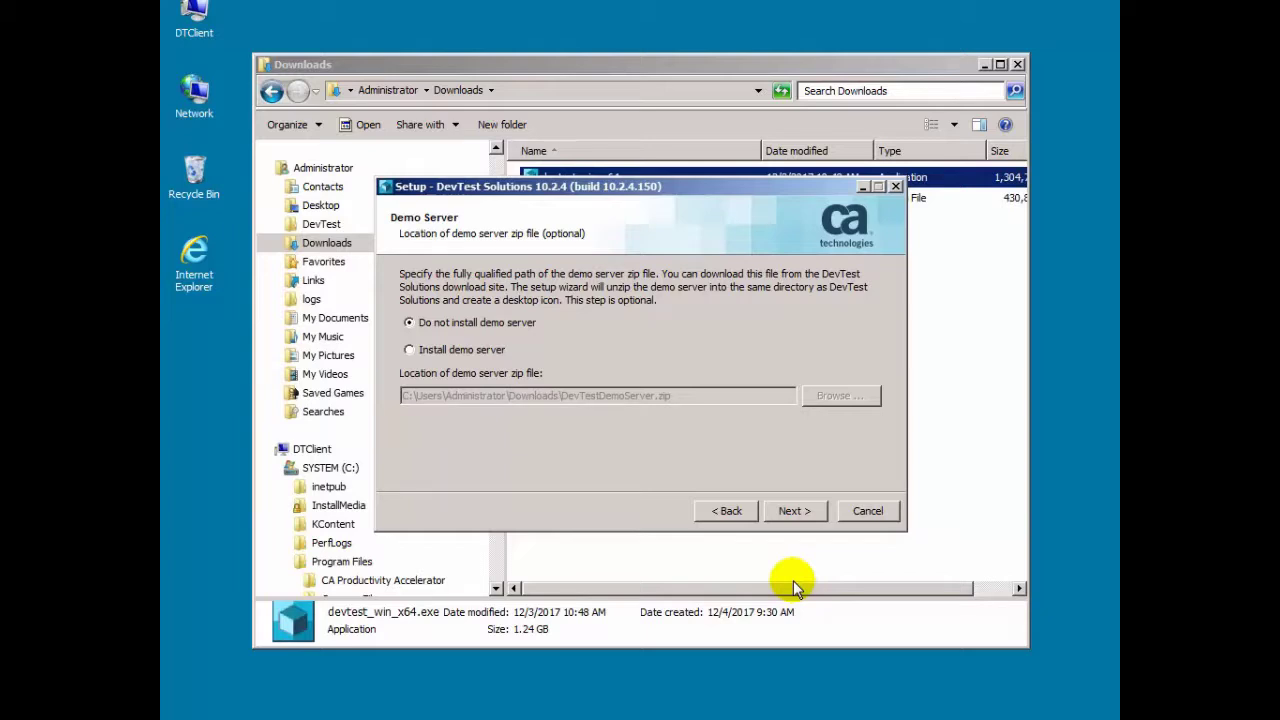
Step: Choose Install demo server, keep default Start Menu, desktop icons and file associations, and install
{"action": "left_click", "coordinate": [453, 352]}
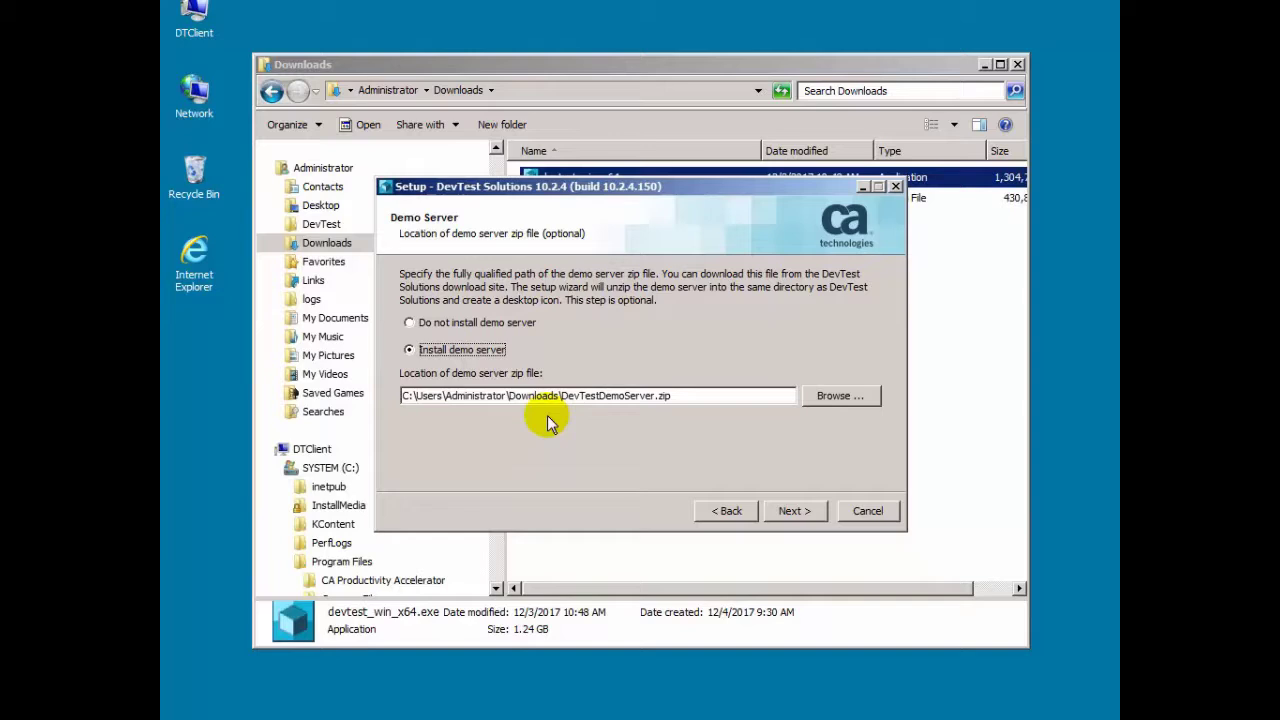
{"action": "left_click", "coordinate": [774, 515]}
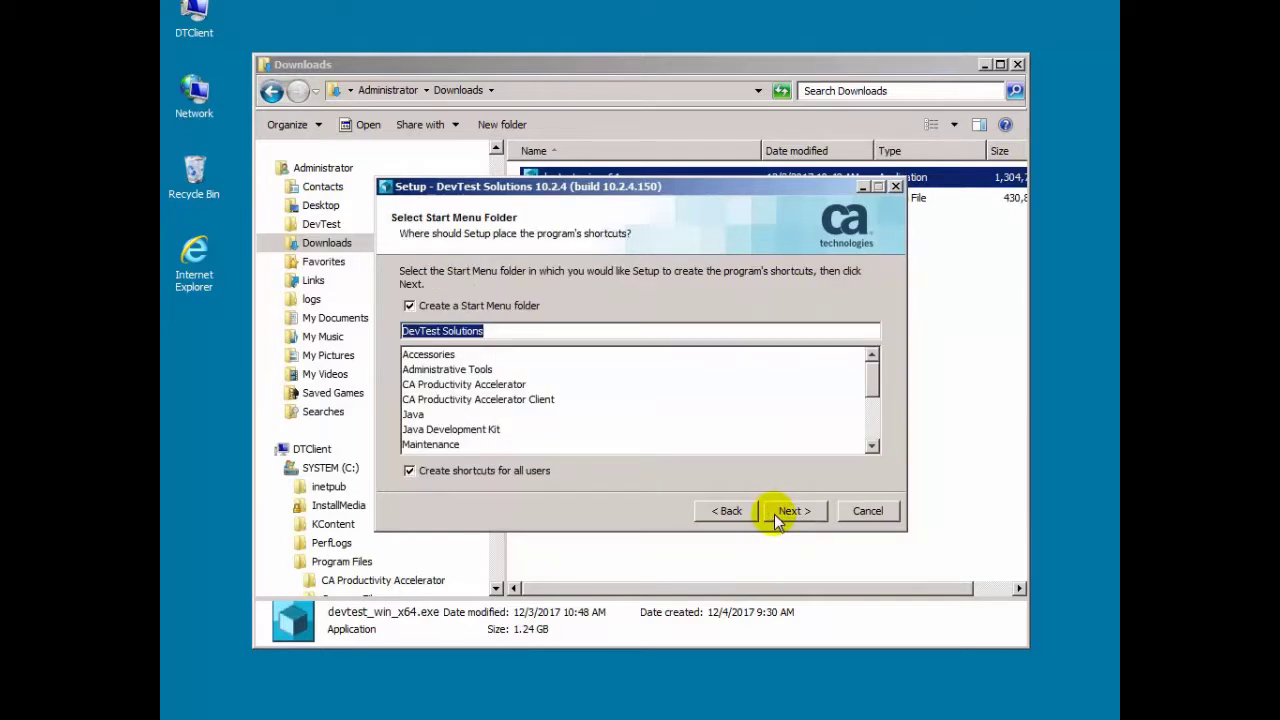
{"action": "left_click", "coordinate": [774, 514]}
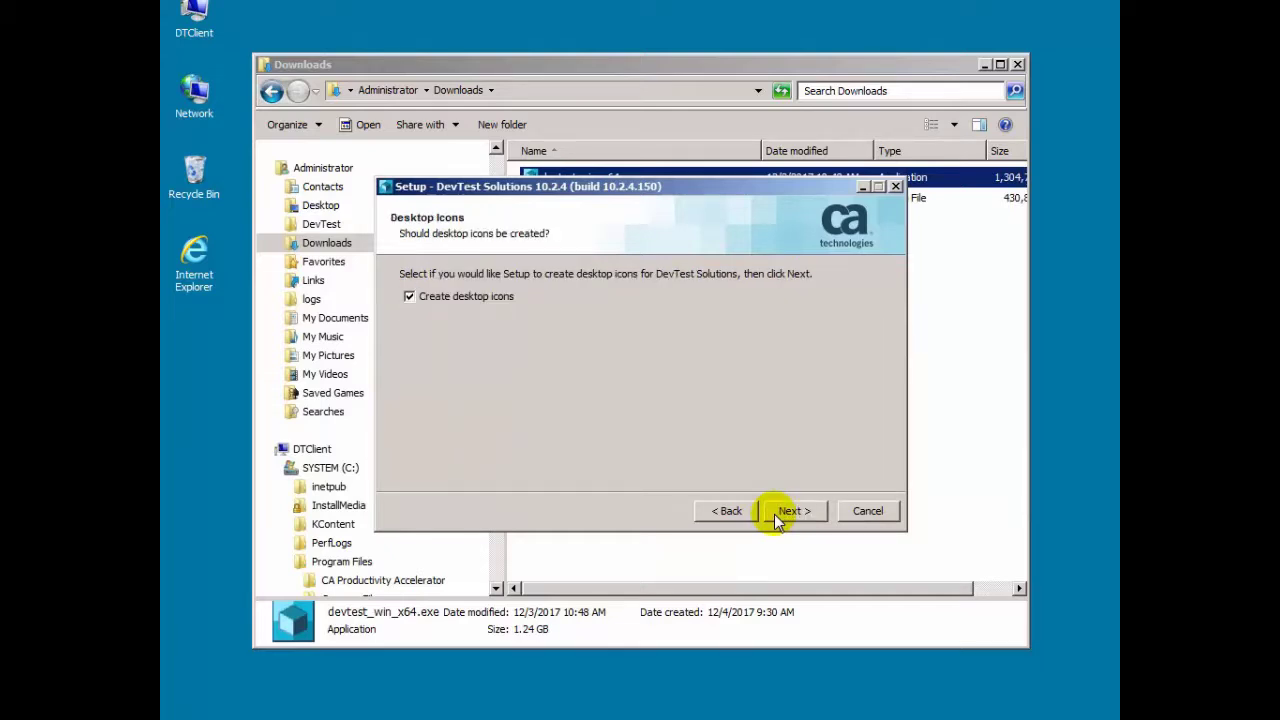
{"action": "left_click", "coordinate": [774, 514]}
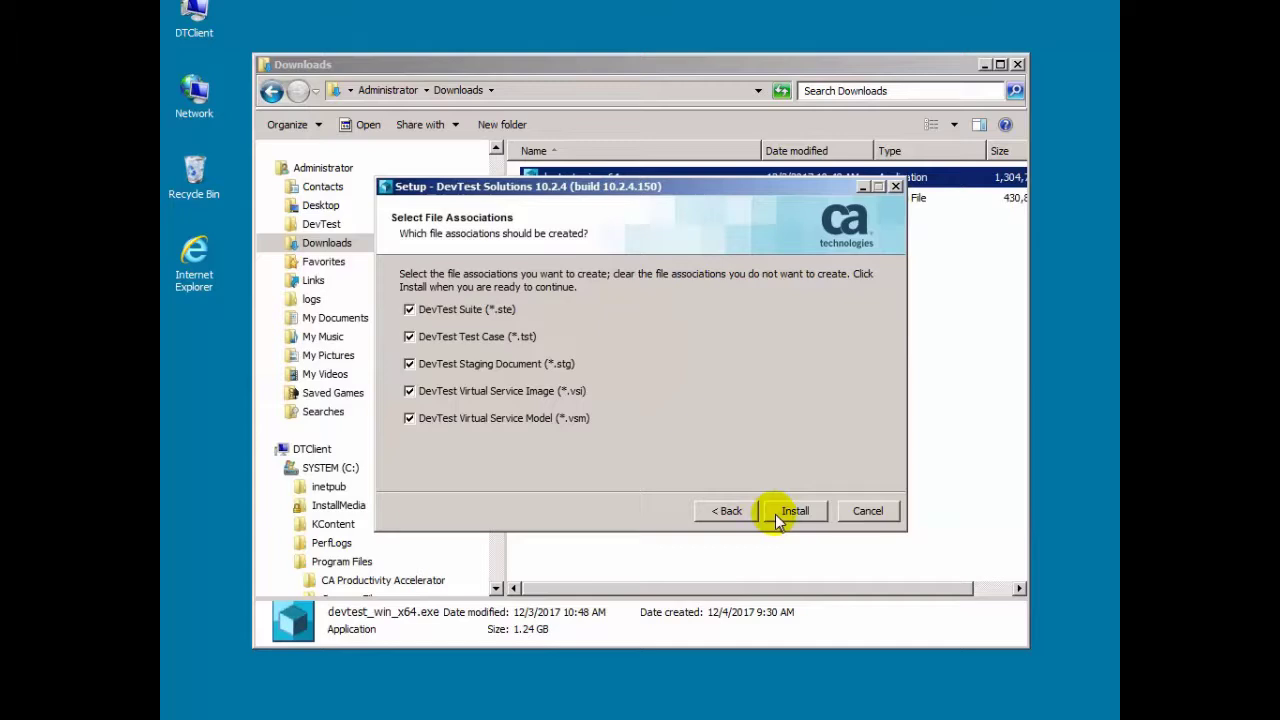
{"action": "left_click", "coordinate": [775, 514]}
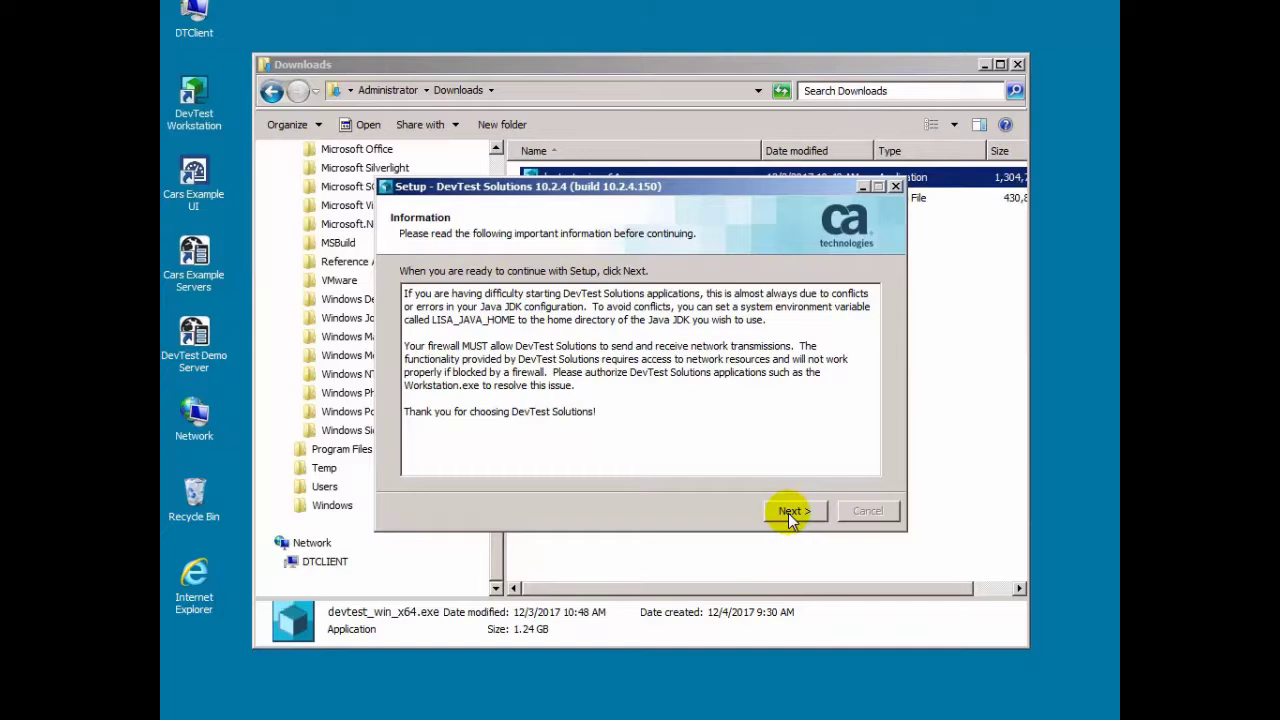
Step: Pass the Information page and finish the DevTest Solutions setup wizard
{"action": "left_click", "coordinate": [788, 513]}
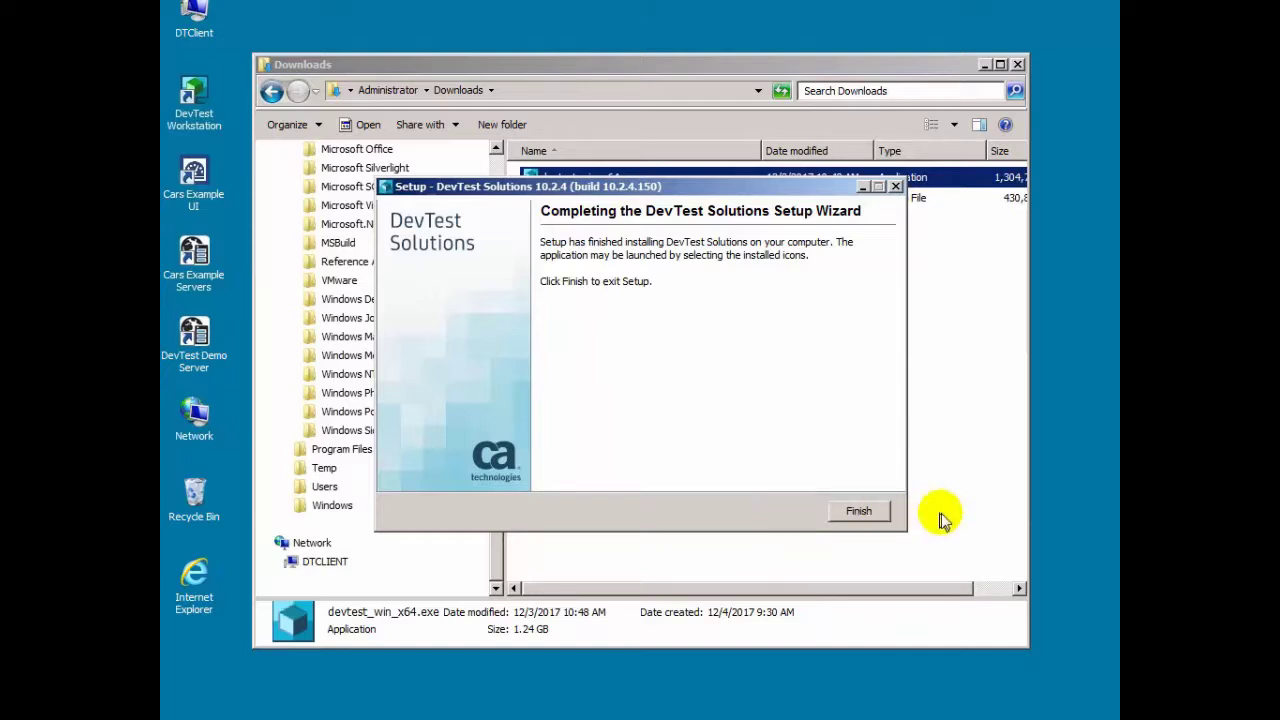
{"action": "left_click", "coordinate": [870, 508]}
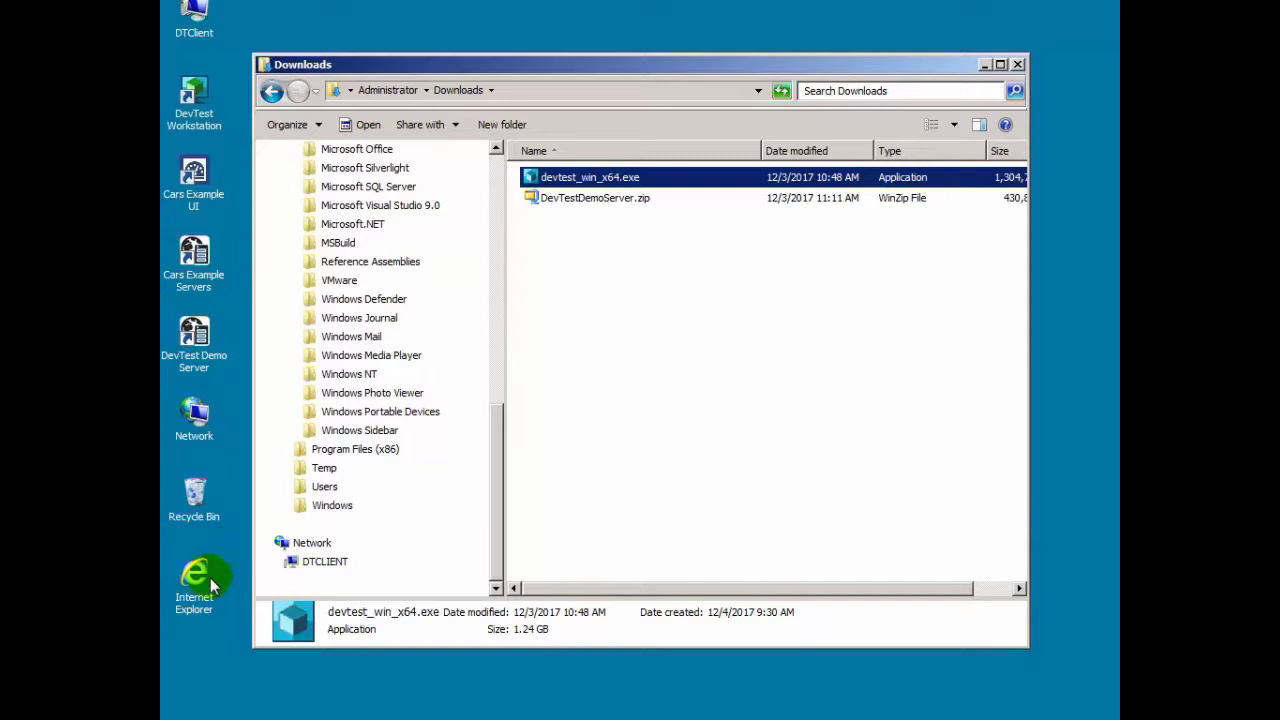
{"action": "left_click", "coordinate": [201, 714]}
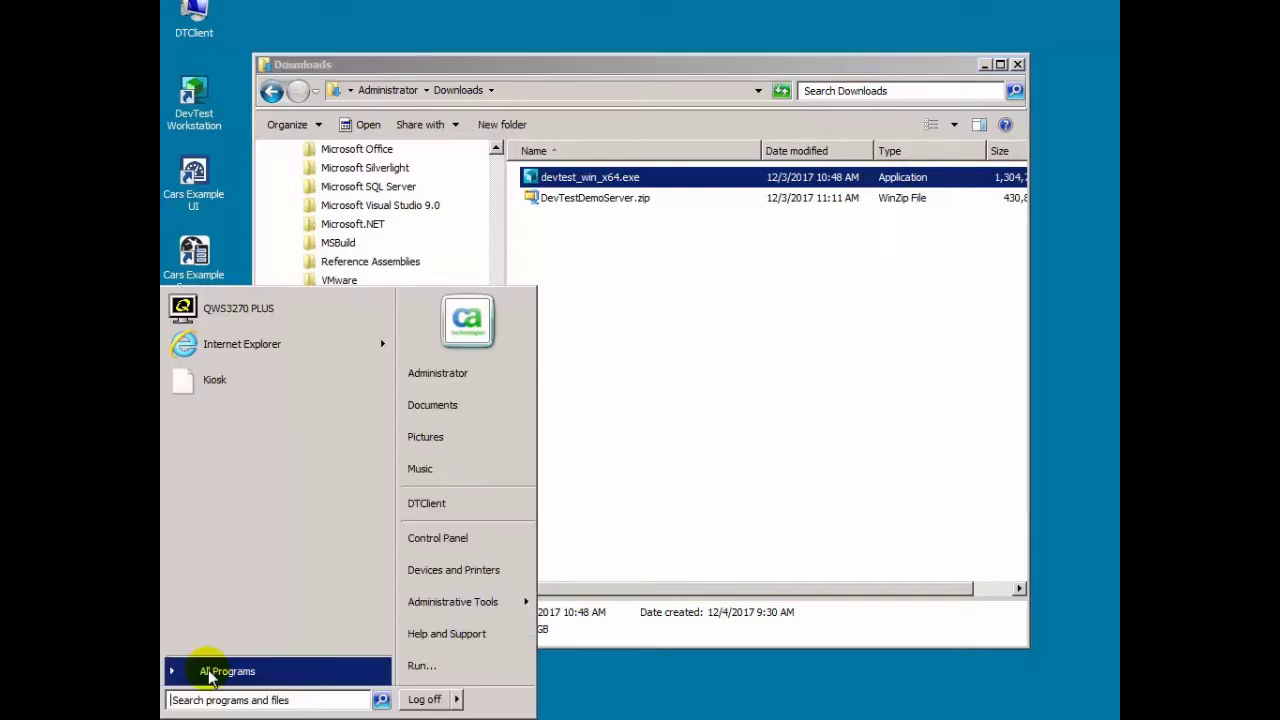
{"action": "left_click", "coordinate": [212, 669]}
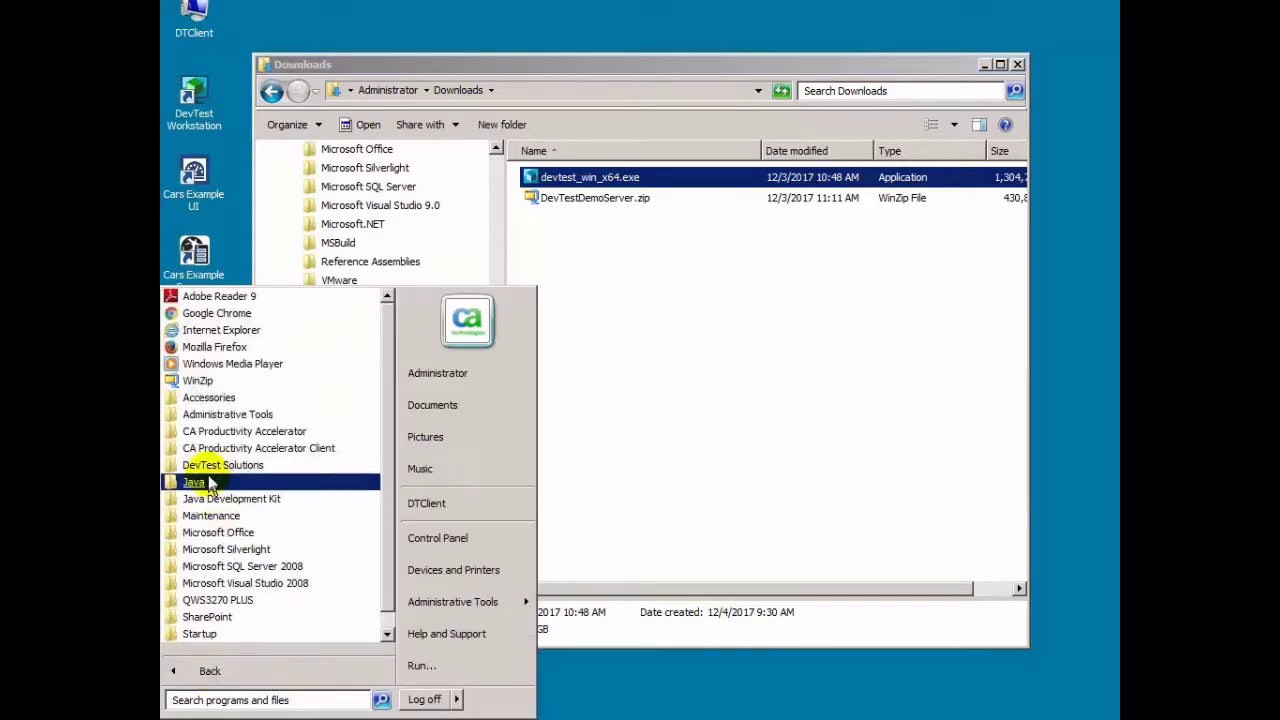
{"action": "left_click", "coordinate": [208, 468]}
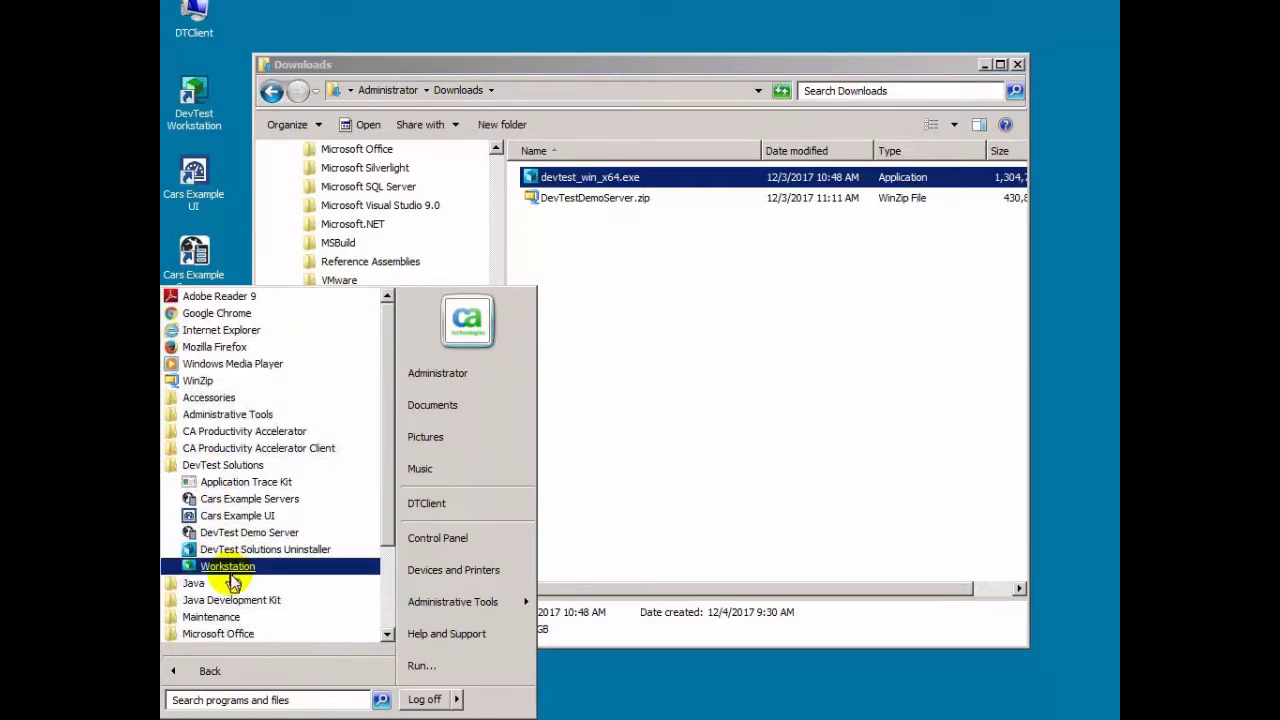
{"action": "left_click", "coordinate": [645, 672]}
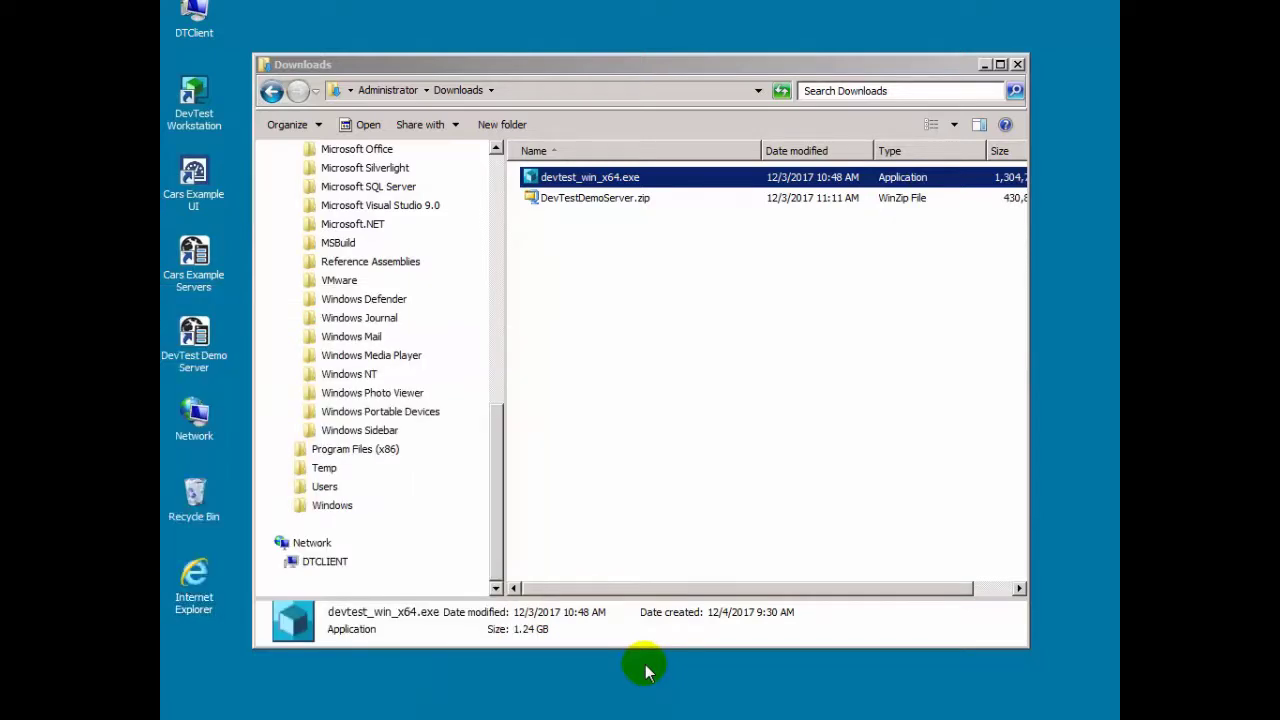
Step: Check the Administrator folder, then browse to the installed Program Files\CA\DevTest folder
{"action": "left_click", "coordinate": [491, 378]}
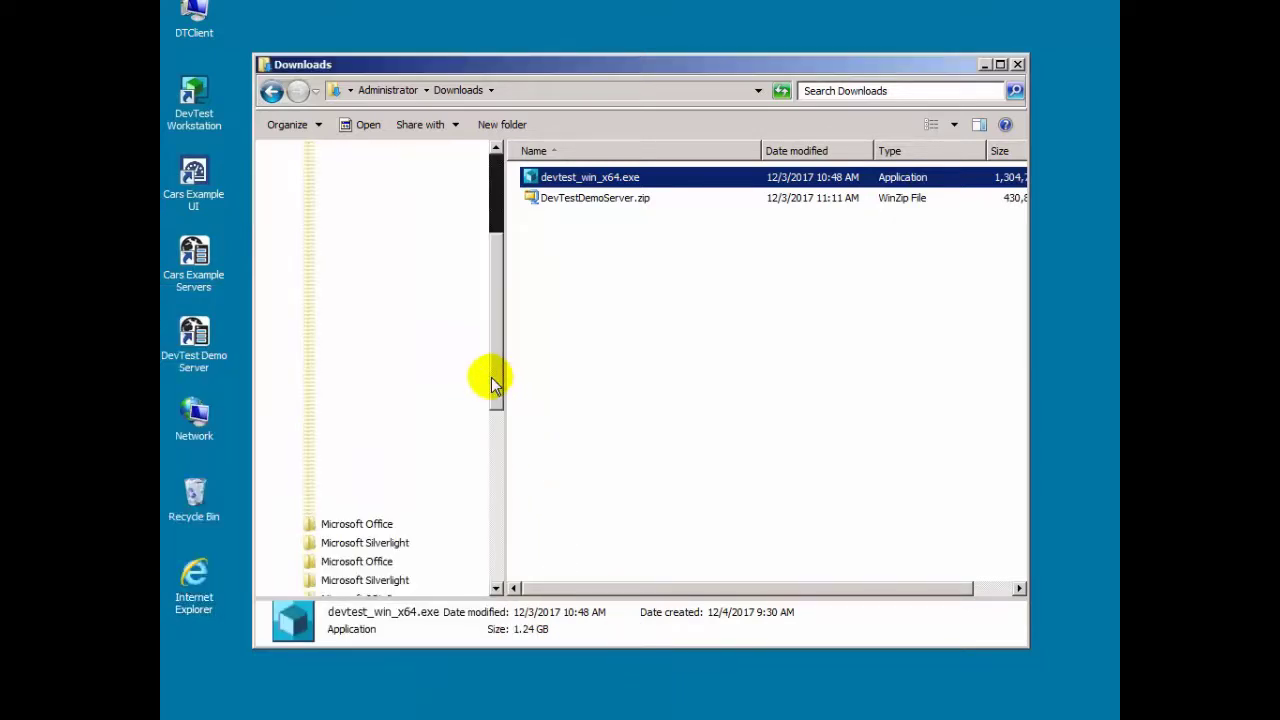
{"action": "left_click_drag", "start_coordinate": [491, 378], "coordinate": [498, 264]}
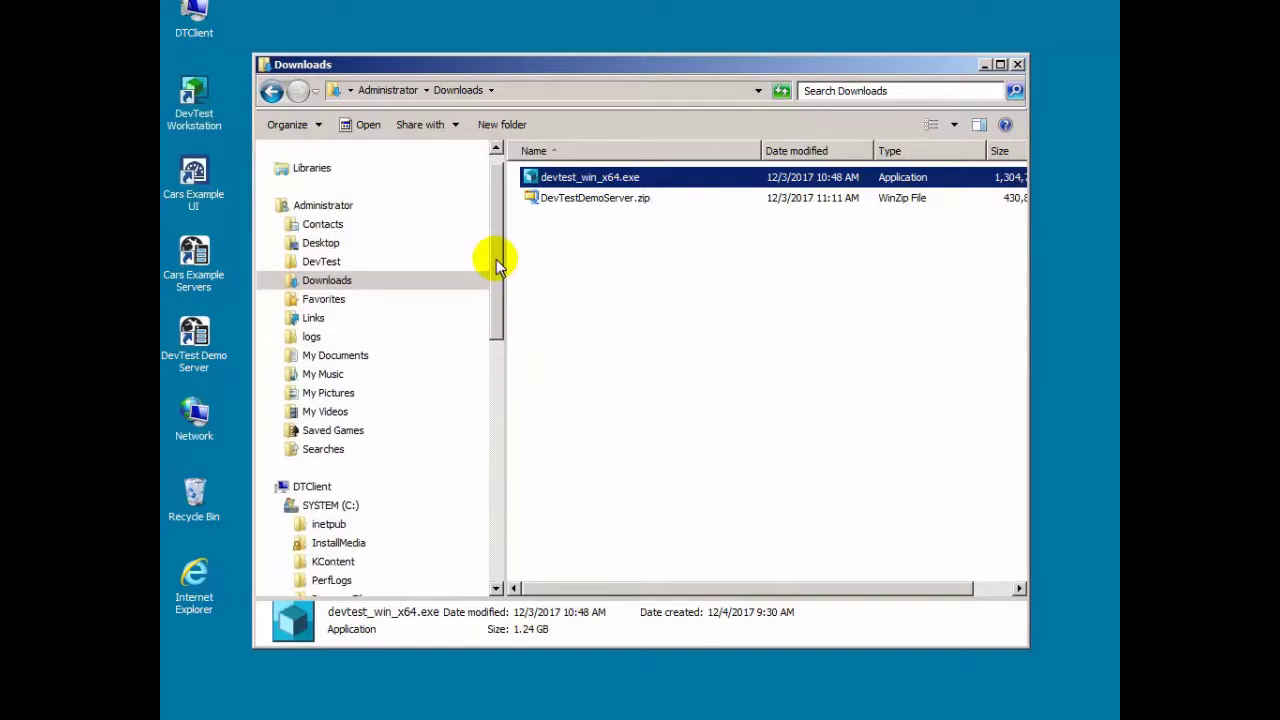
{"action": "left_click", "coordinate": [330, 205]}
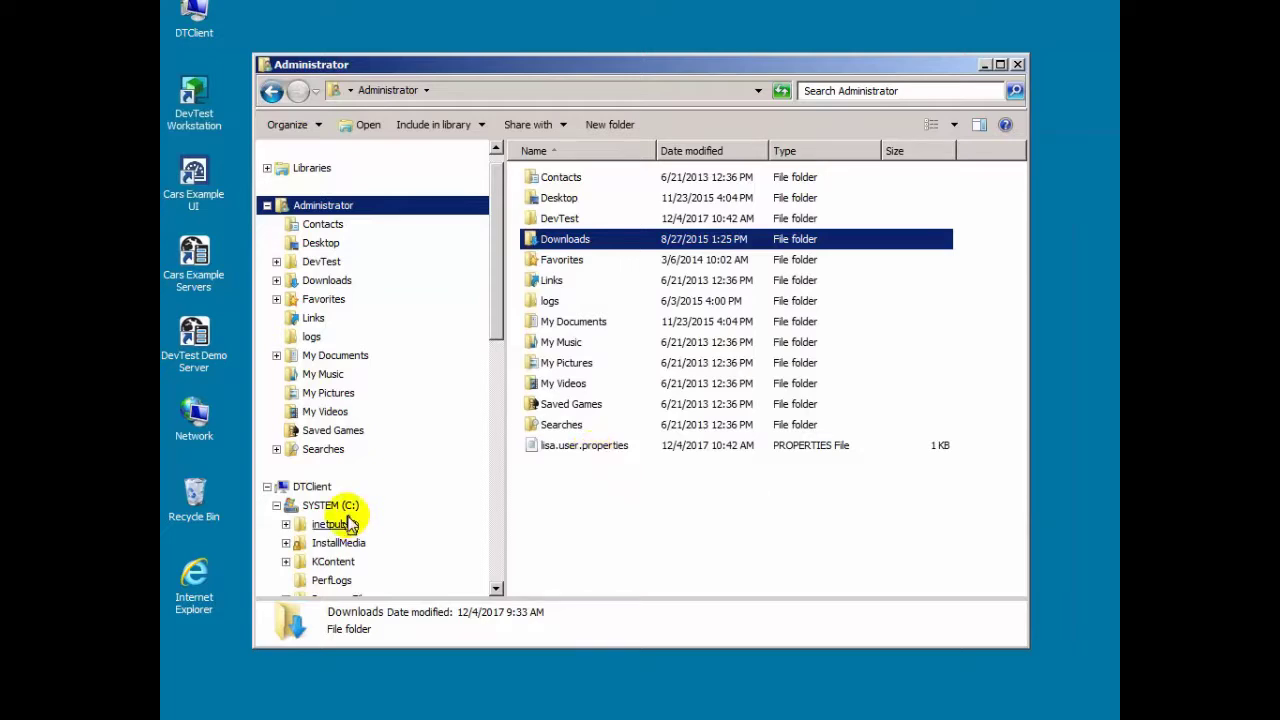
{"action": "left_click_drag", "start_coordinate": [486, 326], "coordinate": [500, 386]}
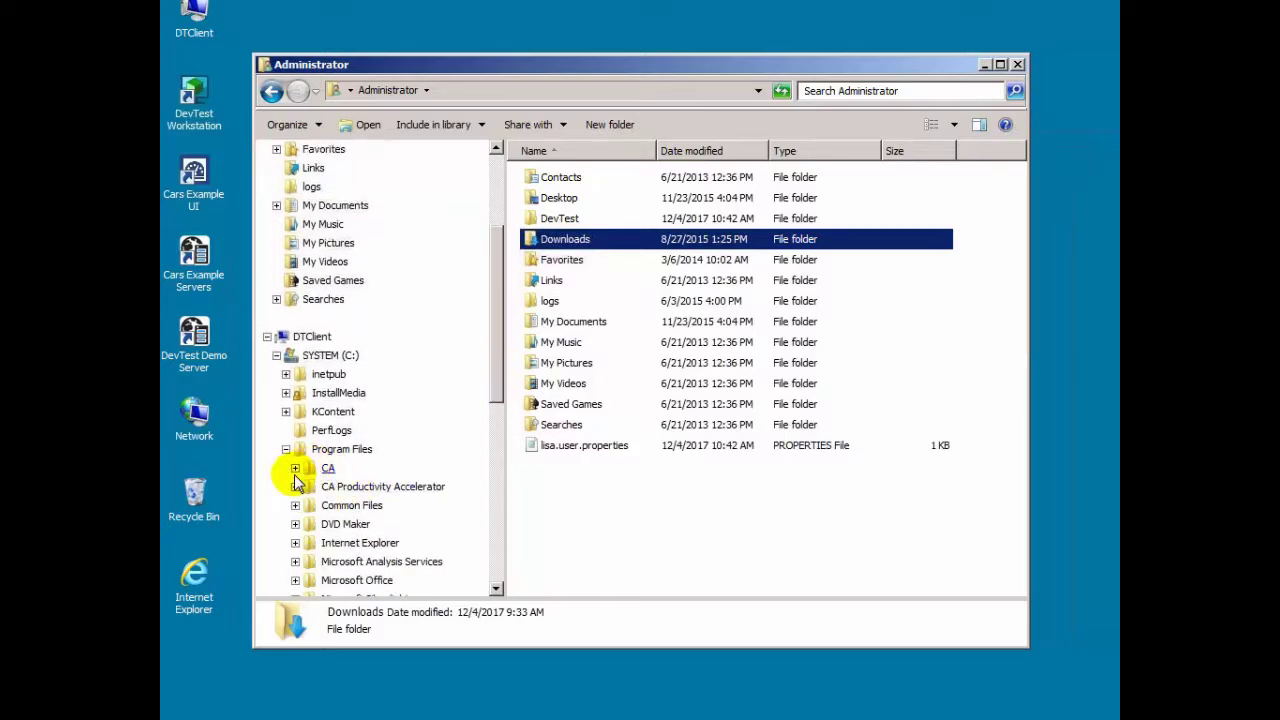
{"action": "left_click", "coordinate": [295, 467]}
{"action": "left_click", "coordinate": [352, 487]}
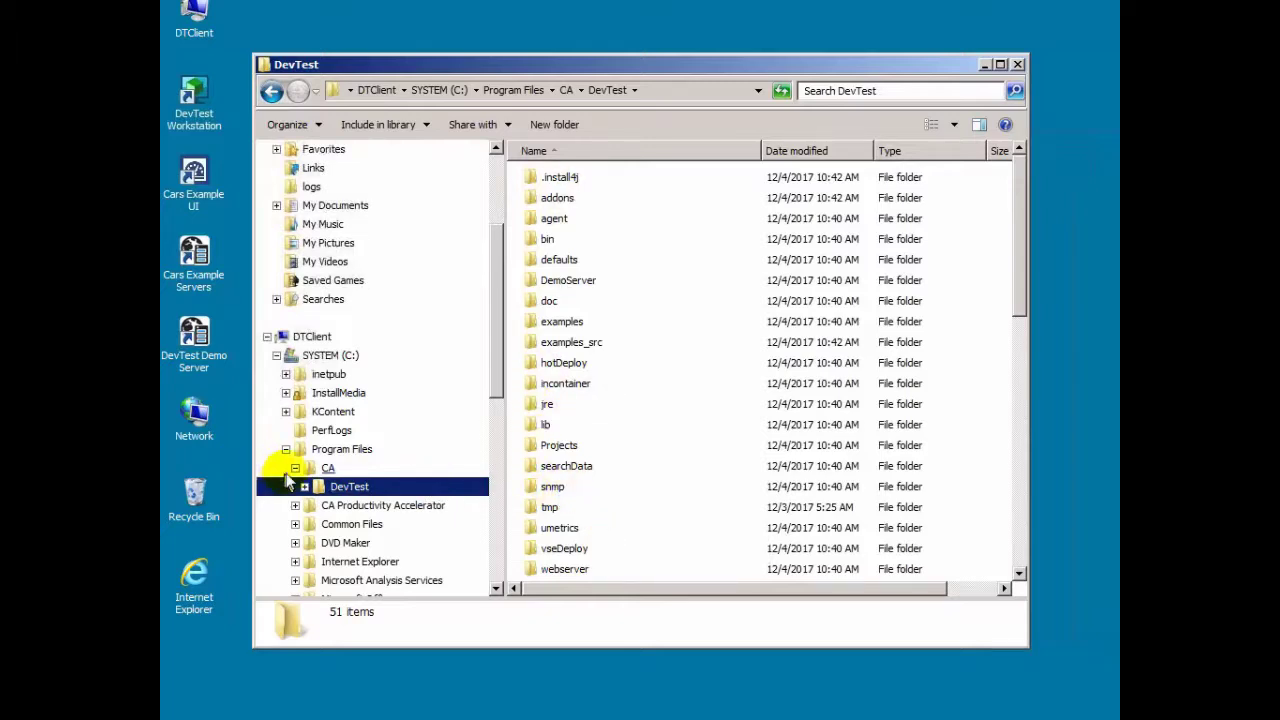
Step: Open Administrator\DevTest, which holds only the hotDeploy and locks folders
{"action": "left_click", "coordinate": [286, 450]}
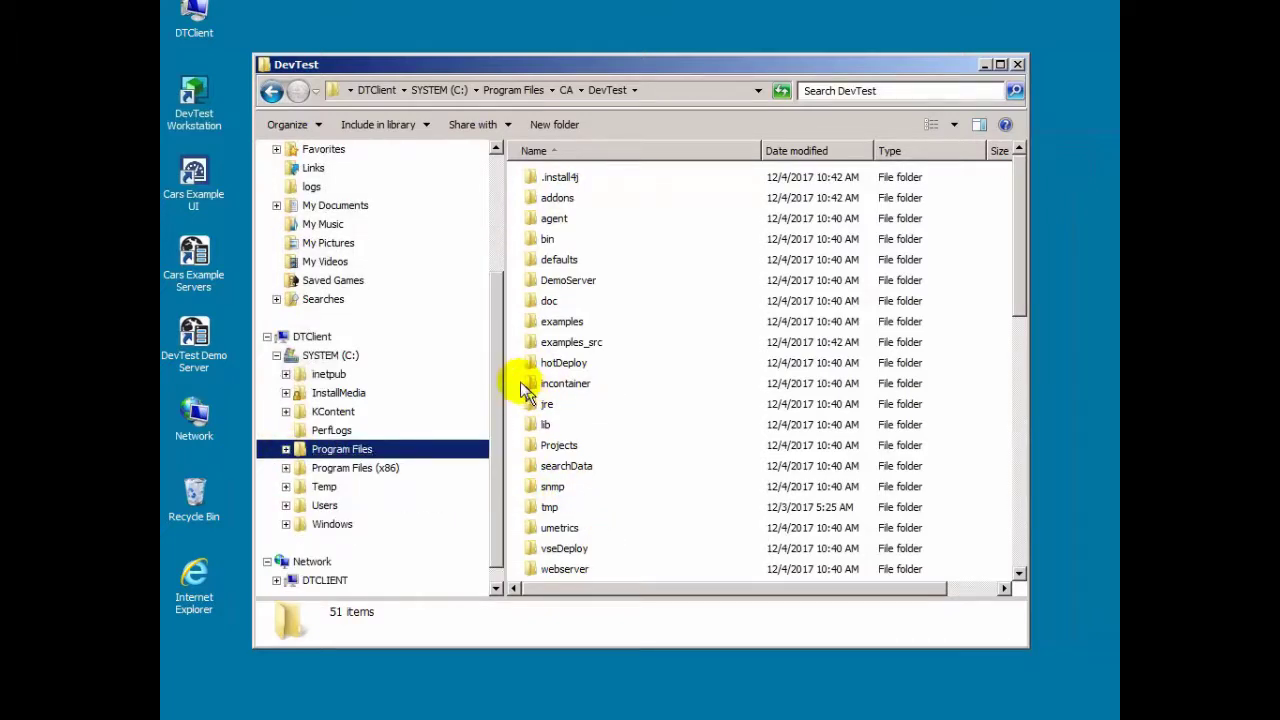
{"action": "left_click_drag", "start_coordinate": [500, 357], "coordinate": [500, 280]}
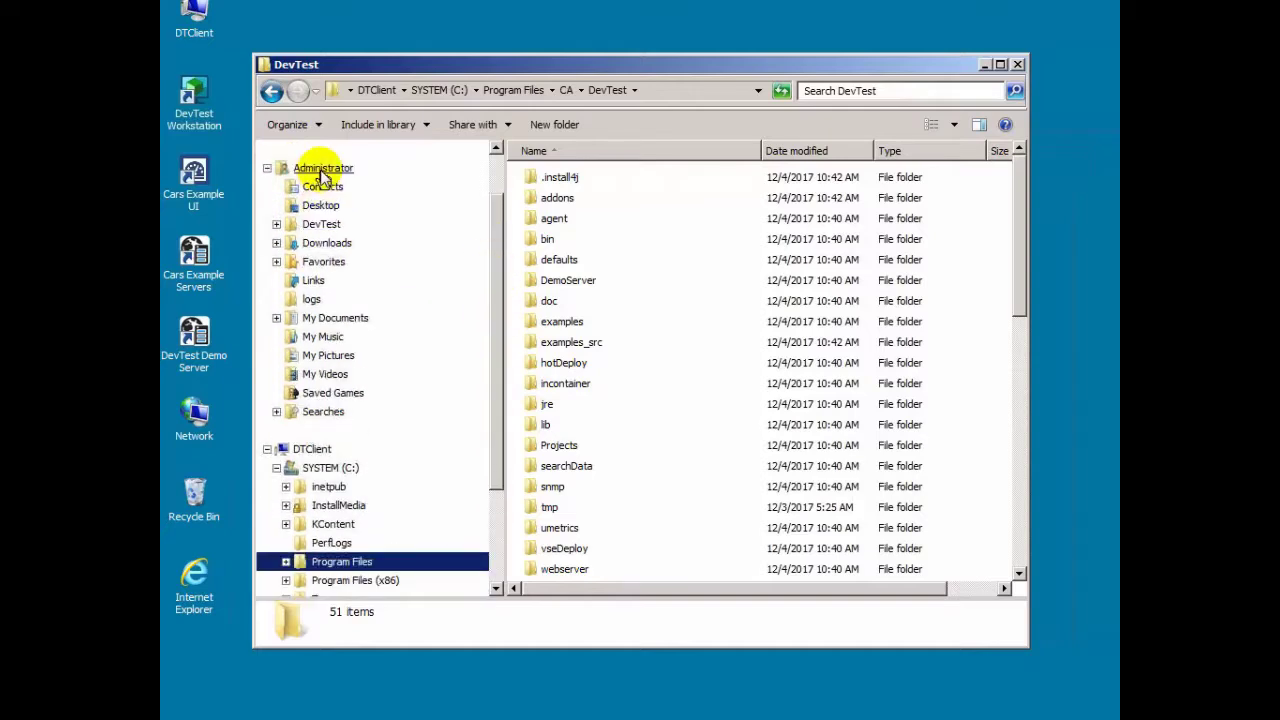
{"action": "left_click", "coordinate": [323, 169]}
{"action": "left_click", "coordinate": [321, 230]}
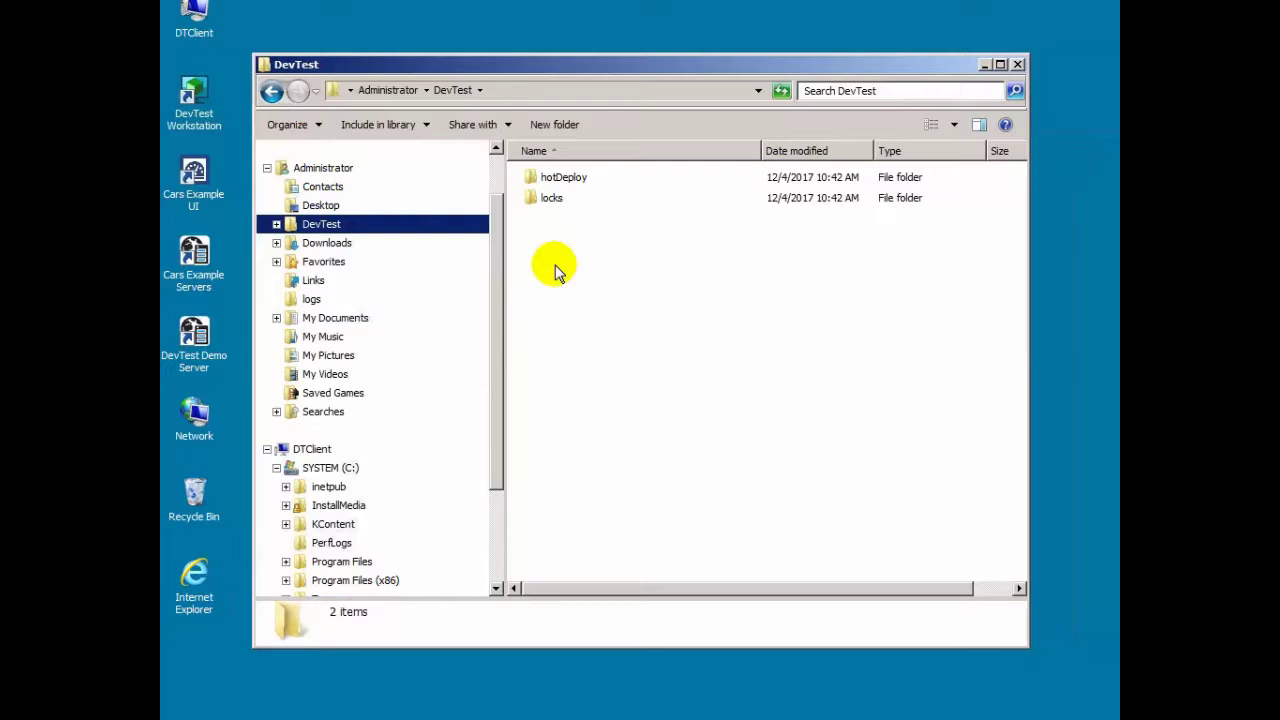
Step: Launch Workstation and set registry tcp://DTSERVER:2010/Registry with automatic connect on startup
{"action": "left_click", "coordinate": [215, 113]}
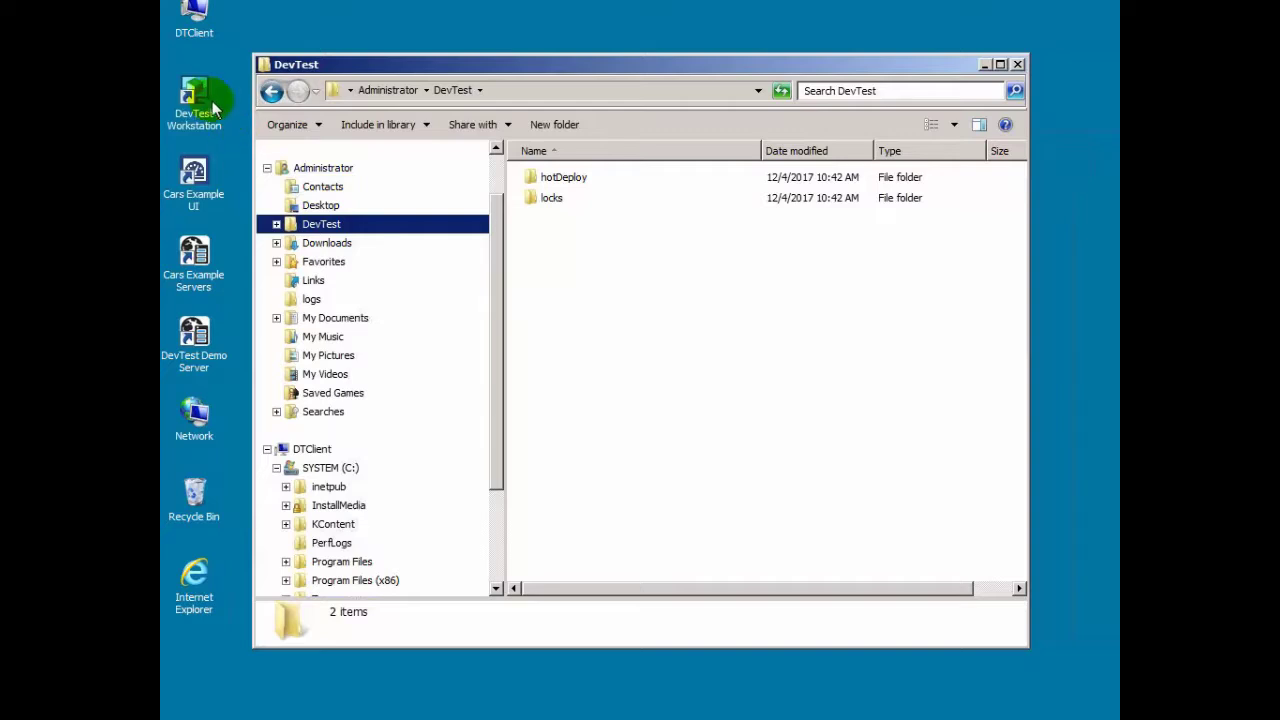
{"action": "double_click", "coordinate": [196, 103]}
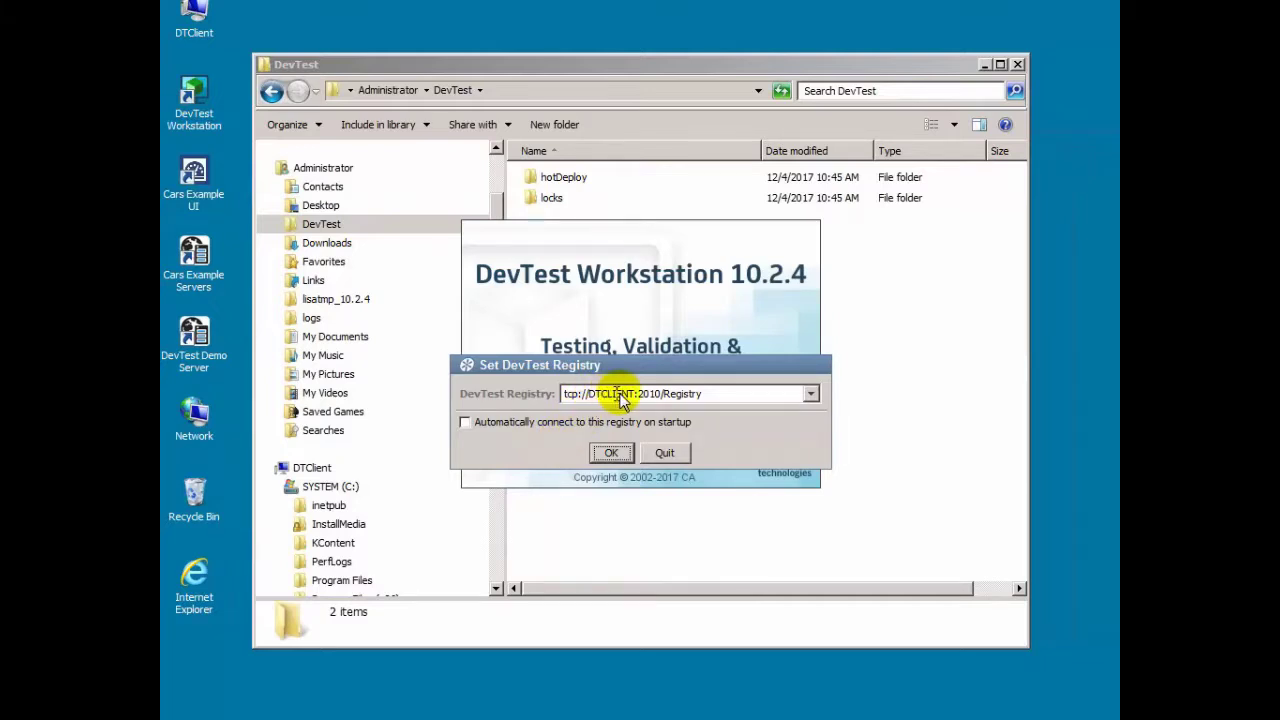
{"action": "left_click", "coordinate": [630, 394]}
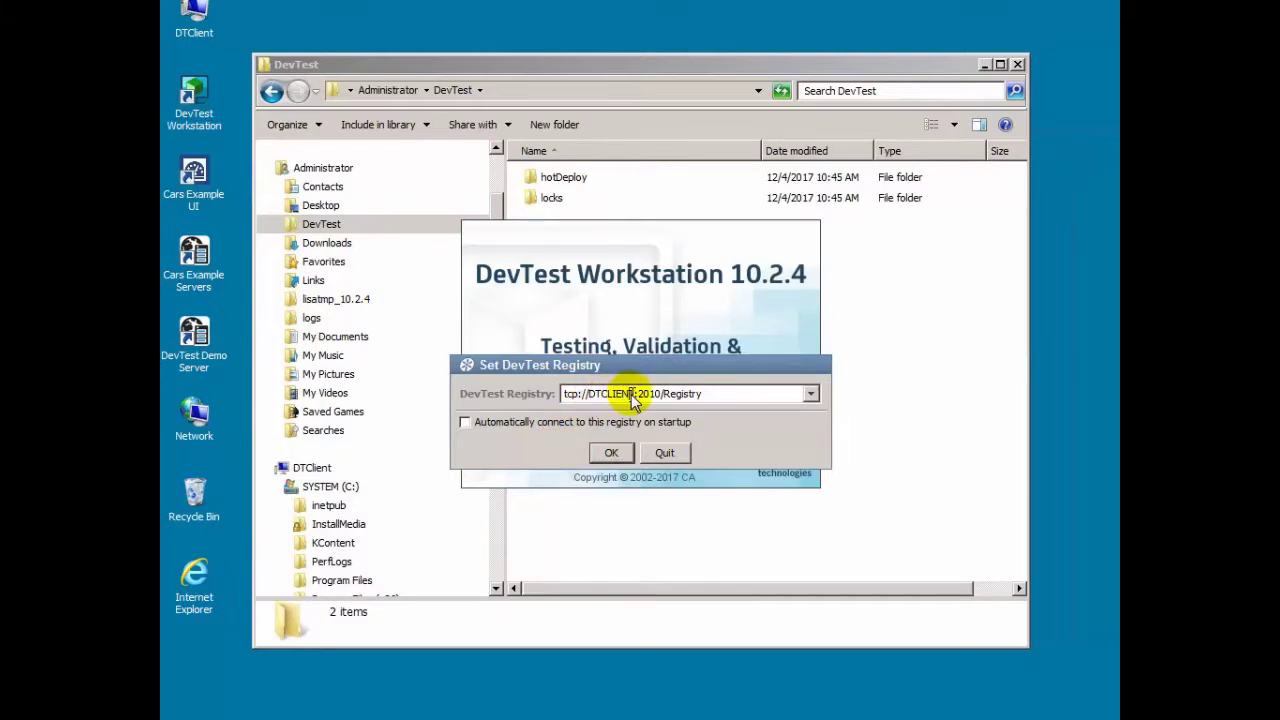
{"action": "key", "text": "BackSpace"}
{"action": "key", "text": "BackSpace"}
{"action": "key", "text": "BackSpace"}
{"action": "key", "text": "BackSpace"}
{"action": "key", "text": "BackSpace"}
{"action": "key", "text": "BackSpace"}
{"action": "type", "text": "SERVER"}
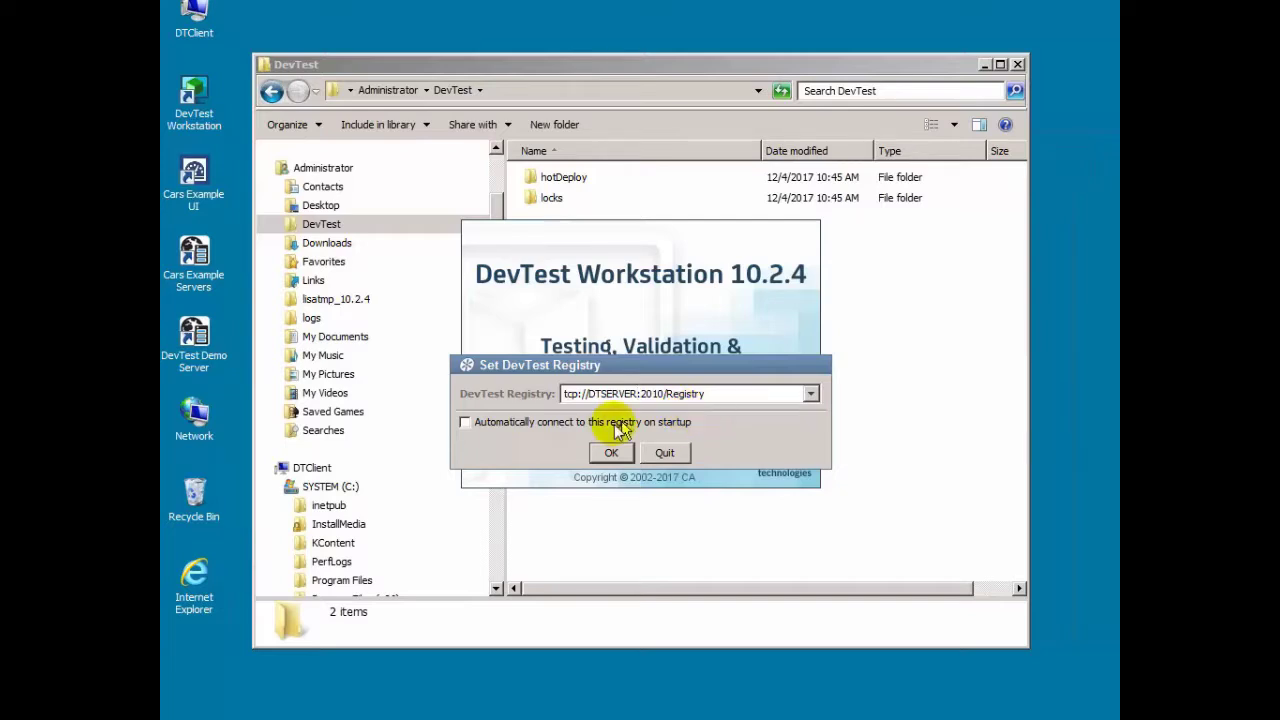
{"action": "left_click", "coordinate": [463, 423]}
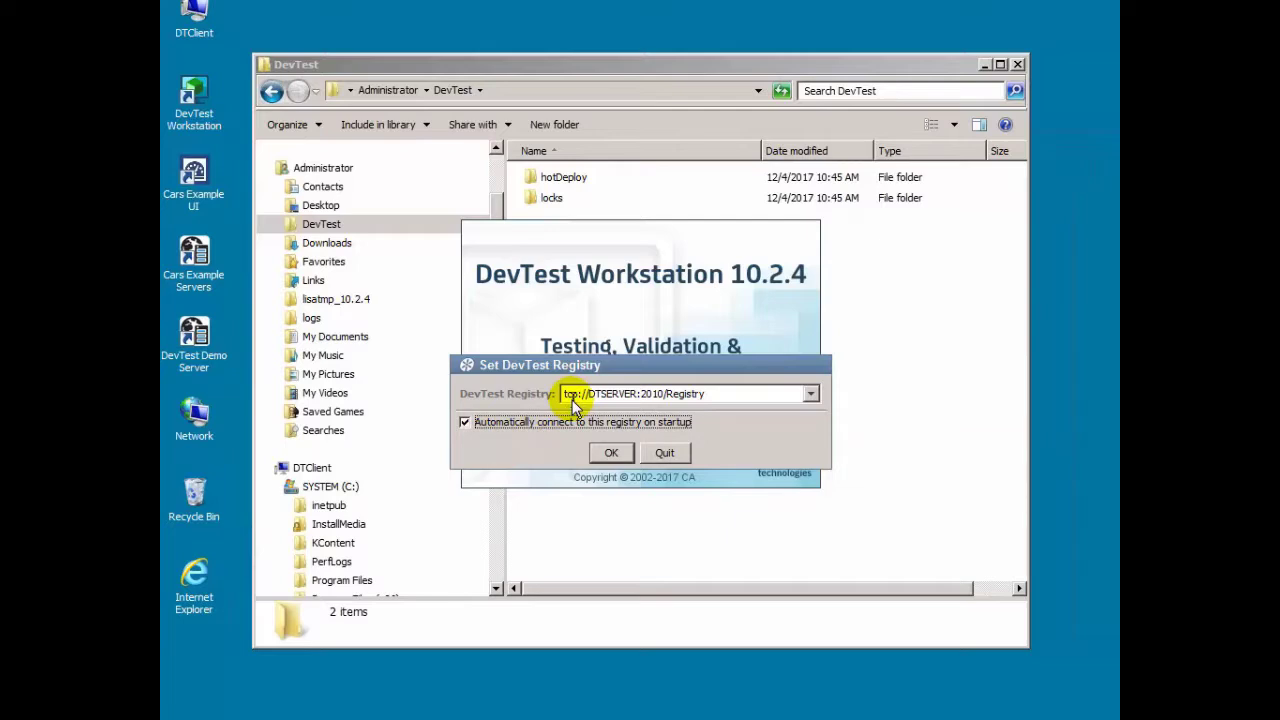
{"action": "left_click", "coordinate": [612, 452]}
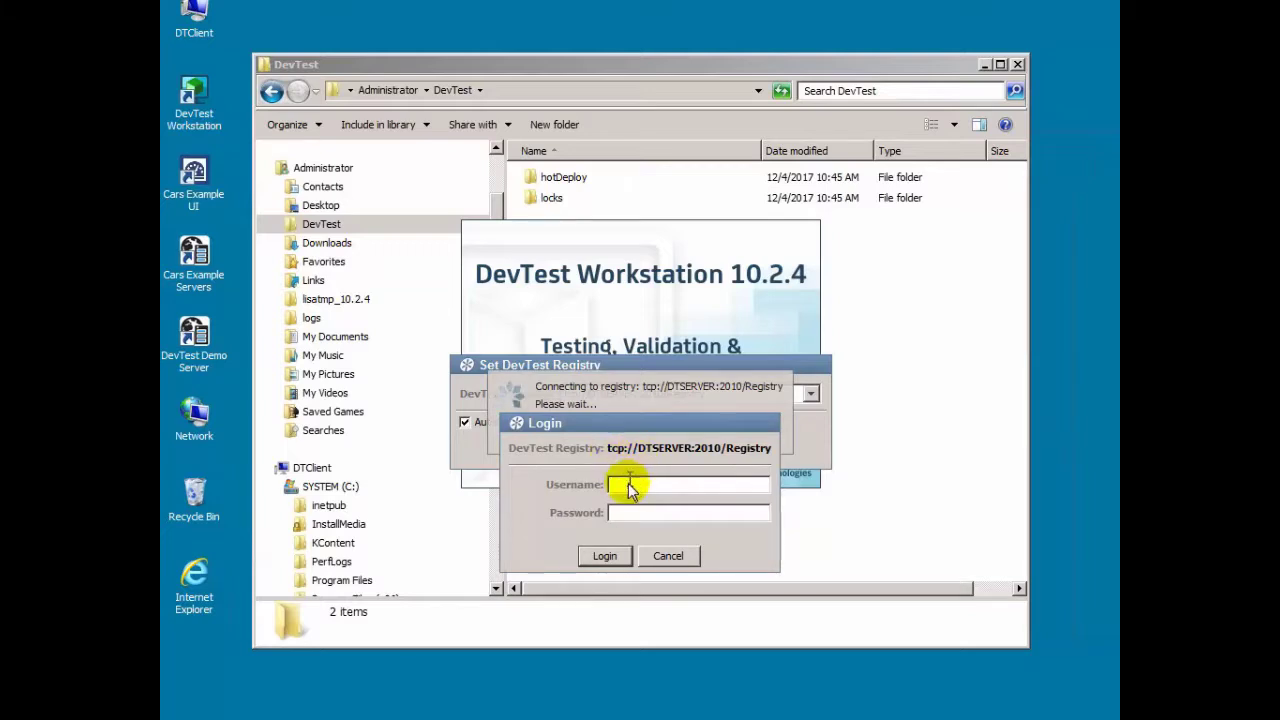
Step: Log in to the DTSERVER registry with the admin username and its password
{"action": "type", "text": "admin"}
{"action": "key", "text": "Tab"}
{"action": "type", "text": "admin"}
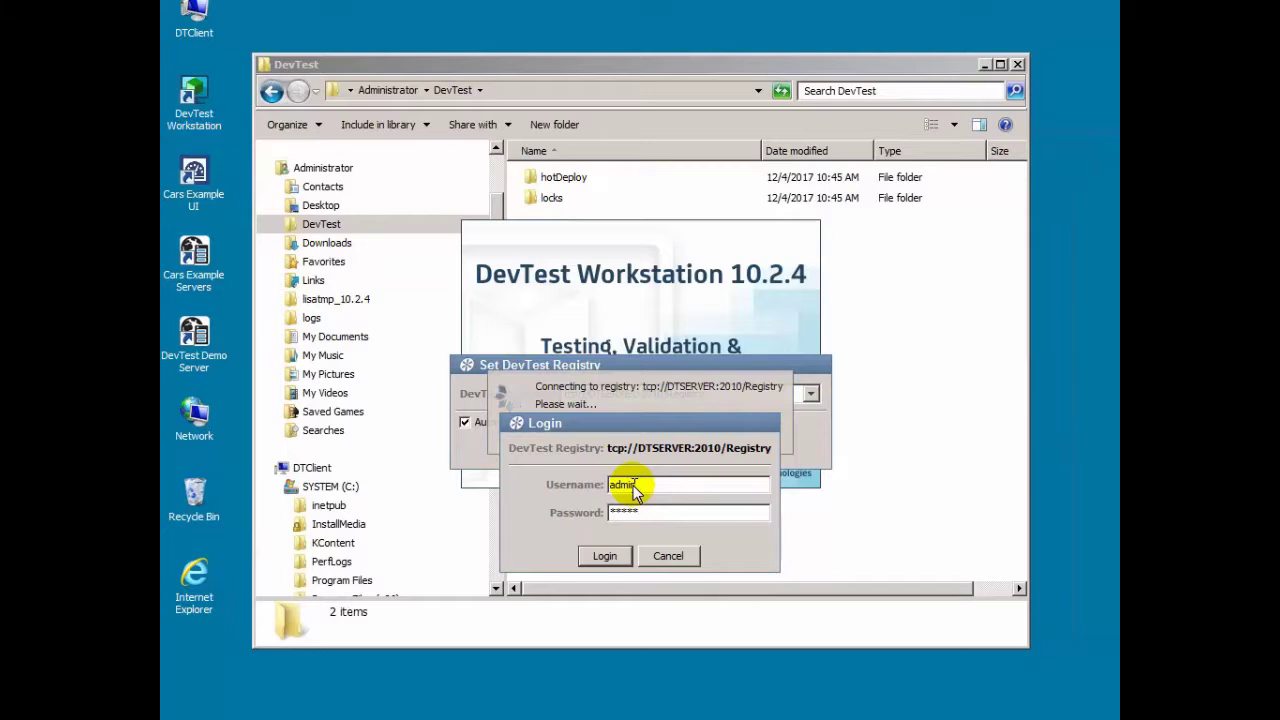
{"action": "left_click", "coordinate": [604, 555]}
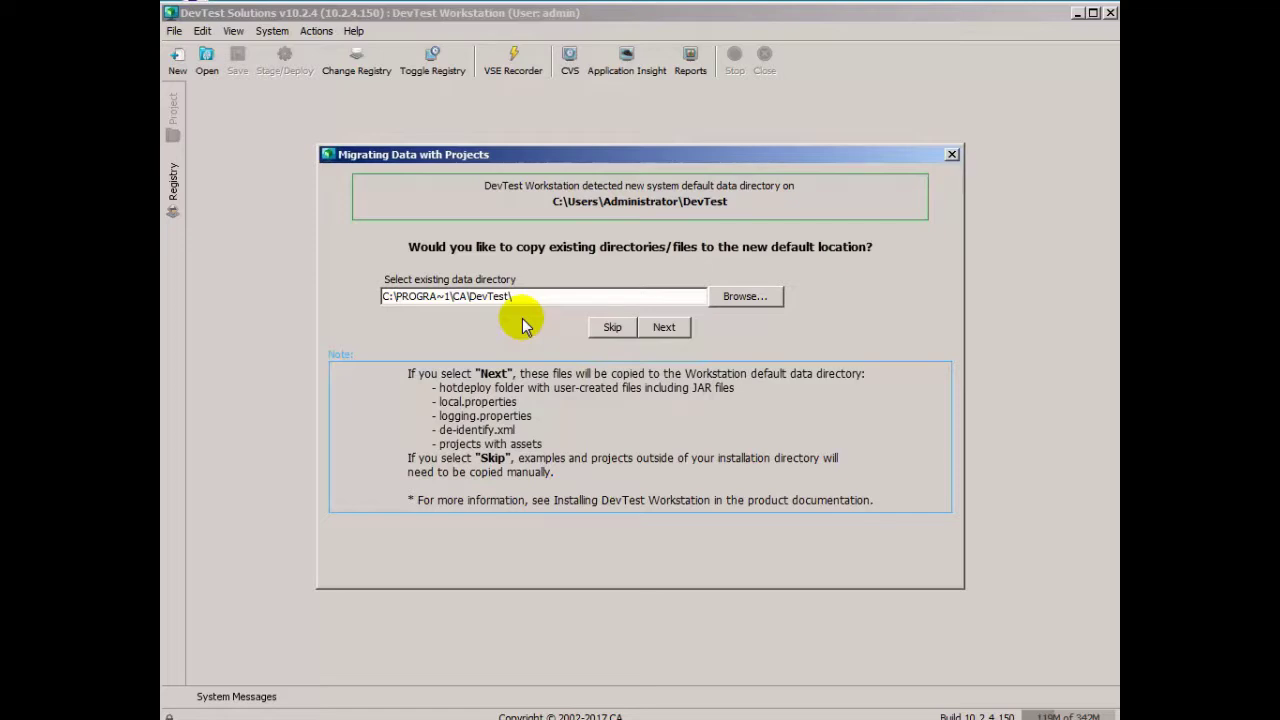
Step: Copy the existing DevTest data into C:\Users\Administrator\DevTest and complete the migration
{"action": "left_click", "coordinate": [652, 326]}
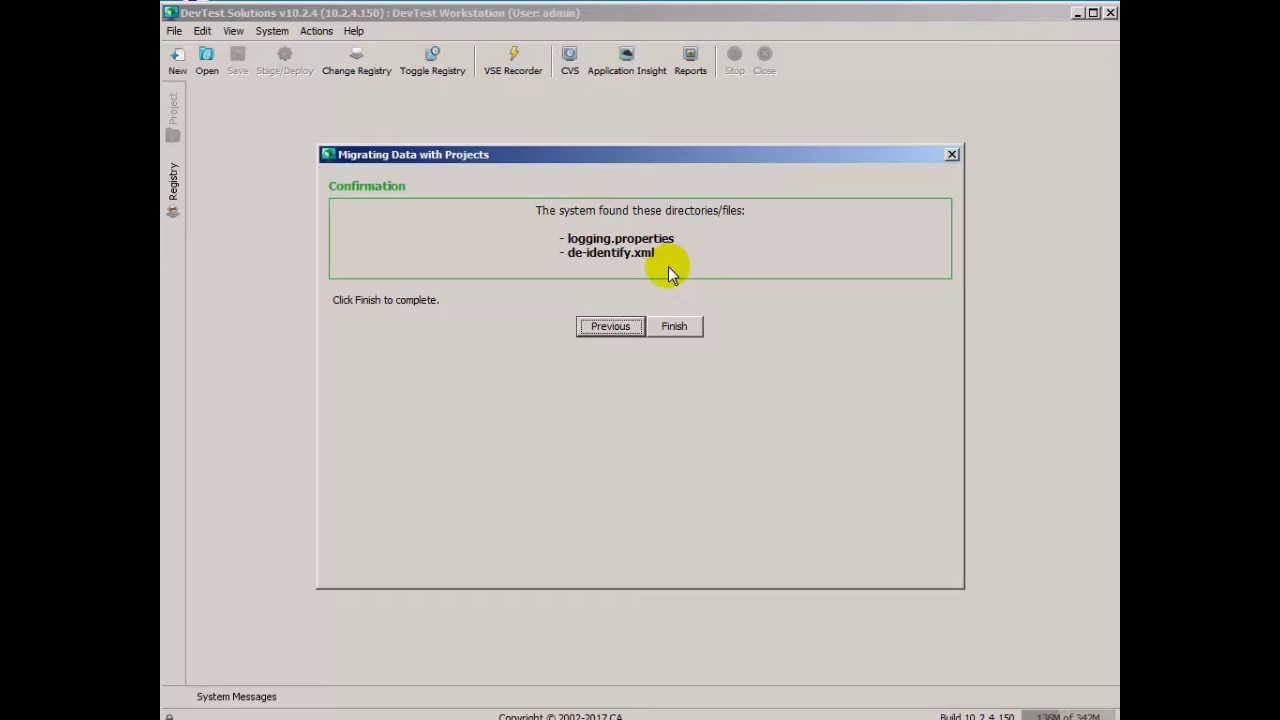
{"action": "left_click", "coordinate": [662, 327]}
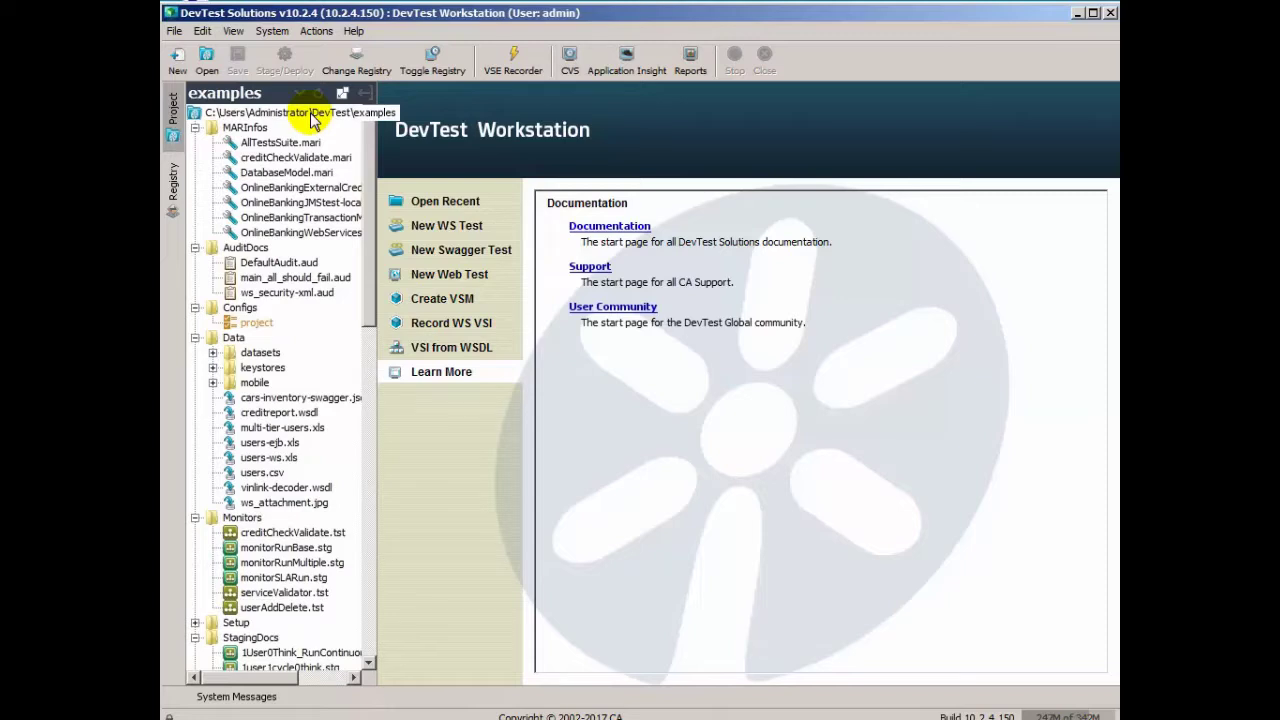
Step: View the dtserver registry's Simulators, Coord Servers and Virtual Environs tabs, then minimize Workstation
{"action": "left_click", "coordinate": [170, 192]}
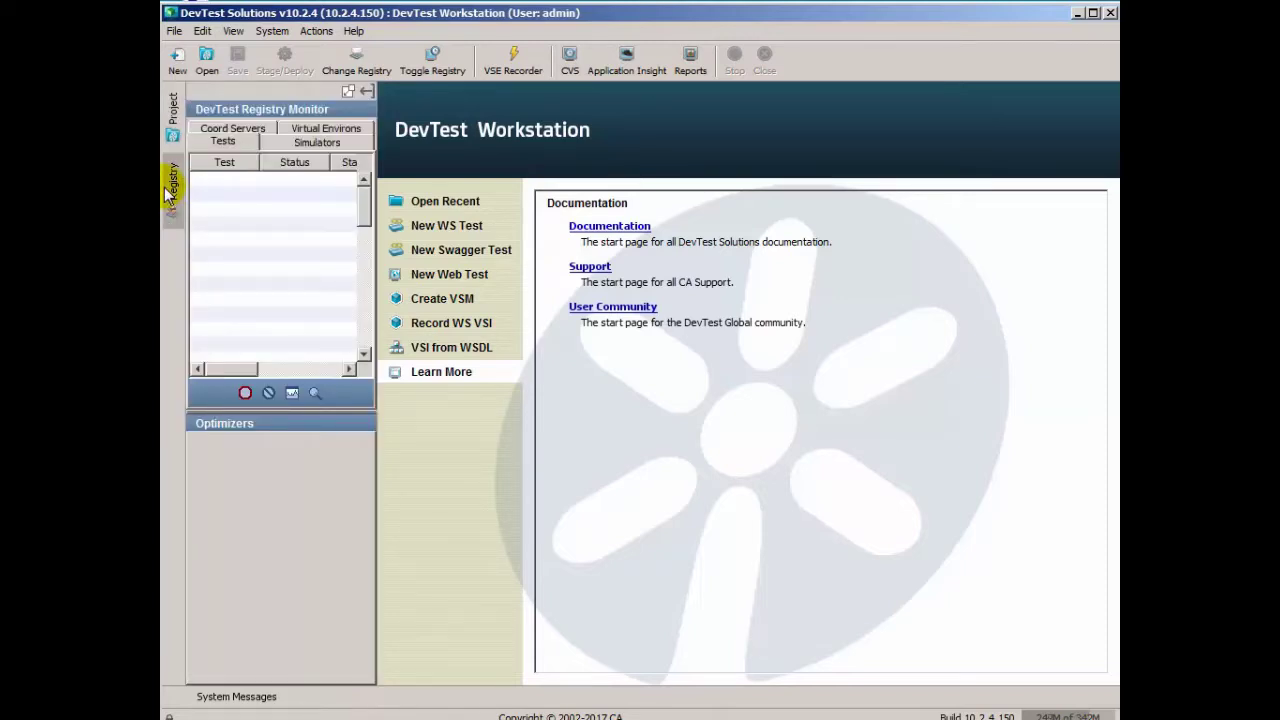
{"action": "left_click_drag", "start_coordinate": [375, 246], "coordinate": [457, 243]}
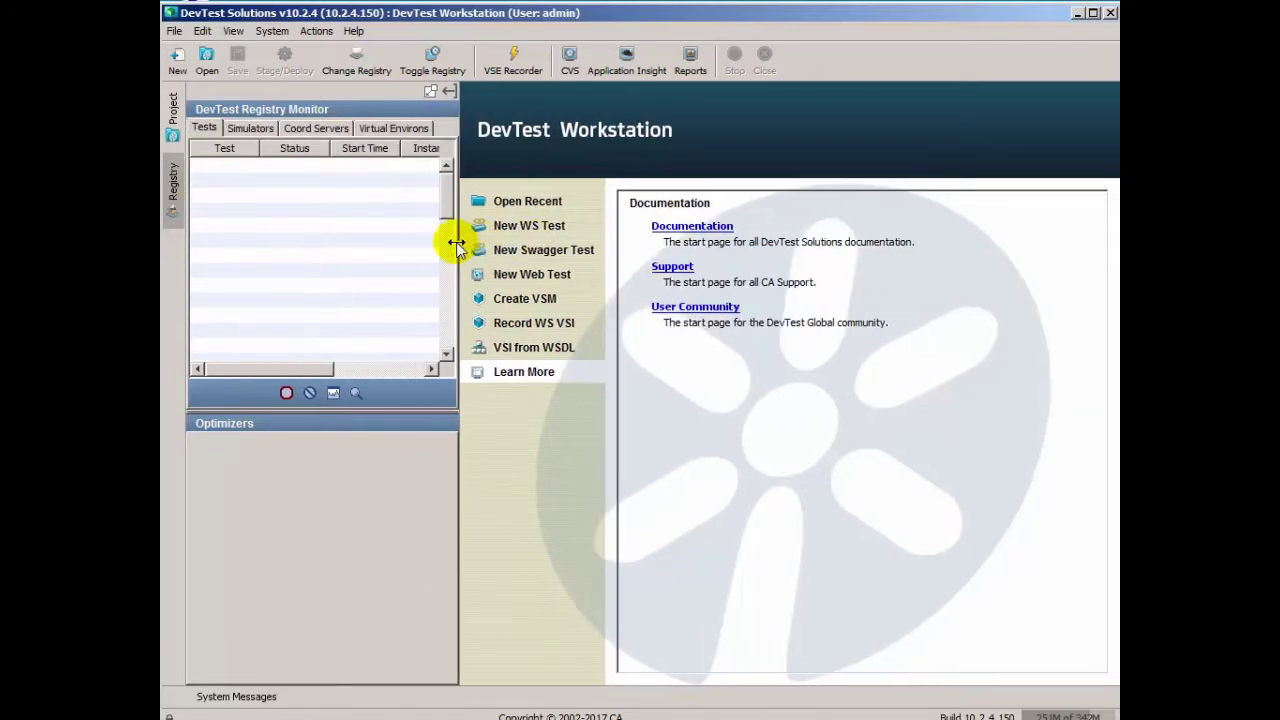
{"action": "left_click", "coordinate": [237, 131]}
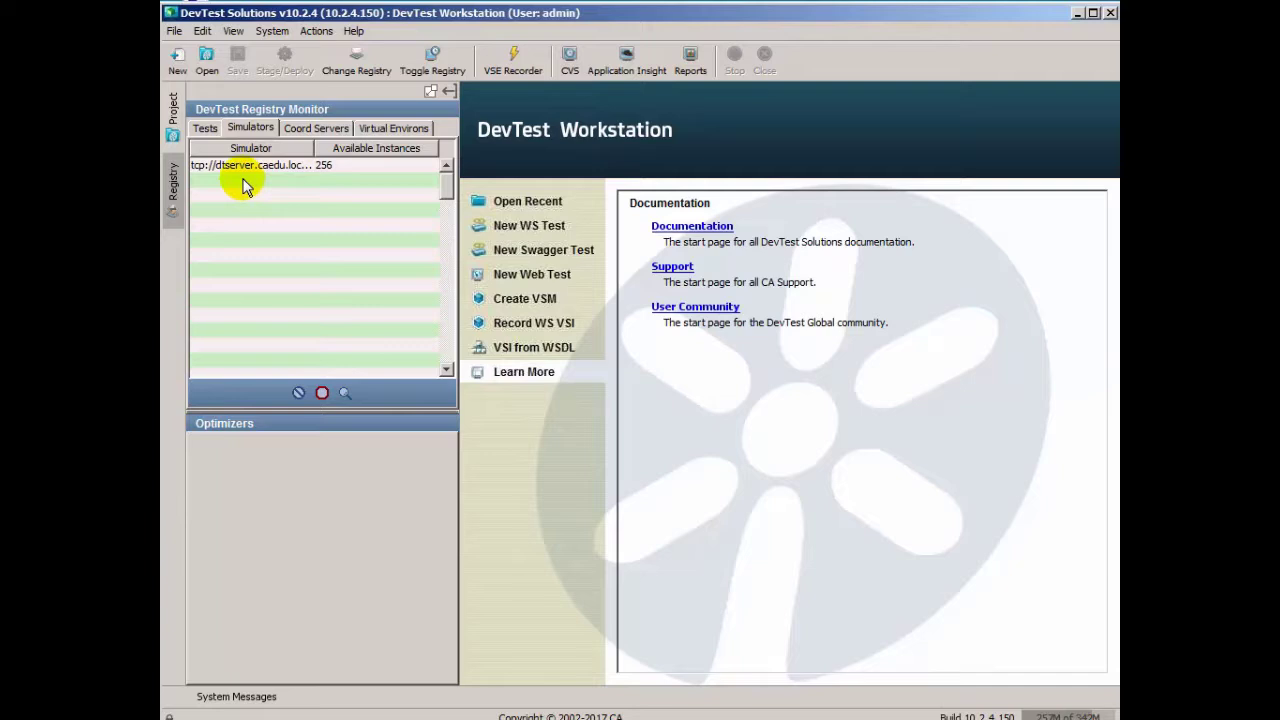
{"action": "left_click", "coordinate": [315, 128]}
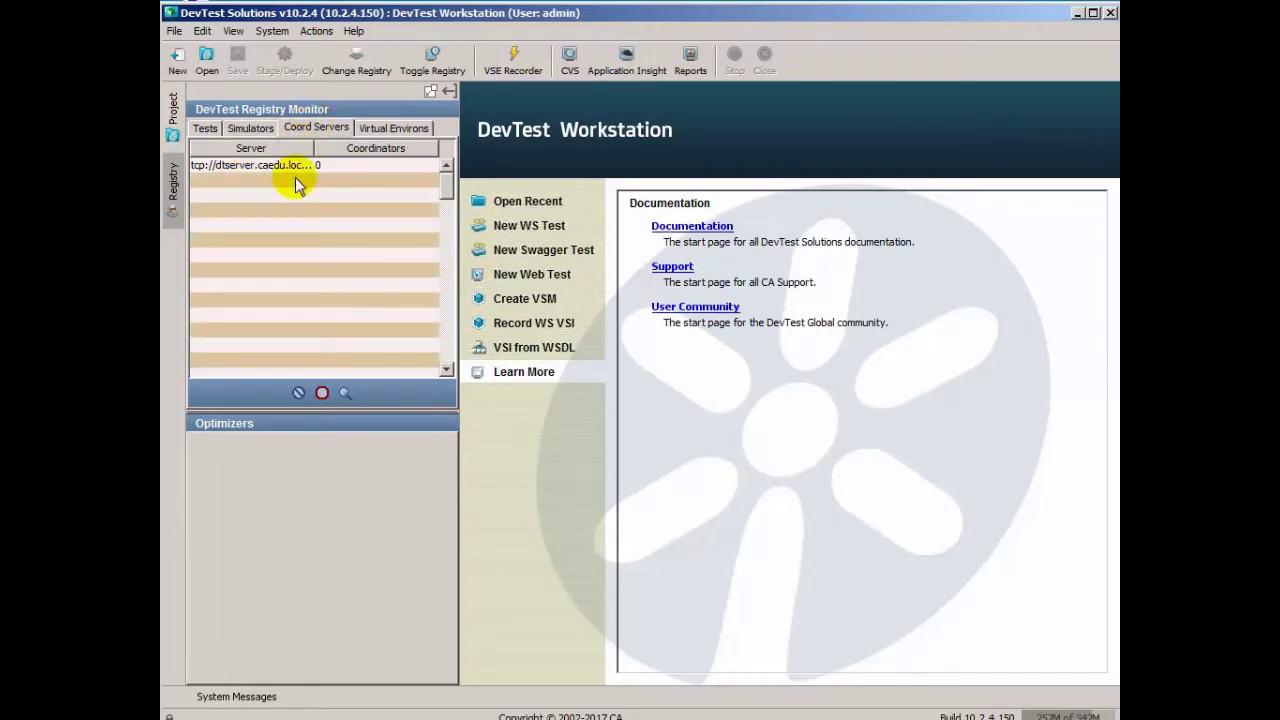
{"action": "left_click", "coordinate": [389, 124]}
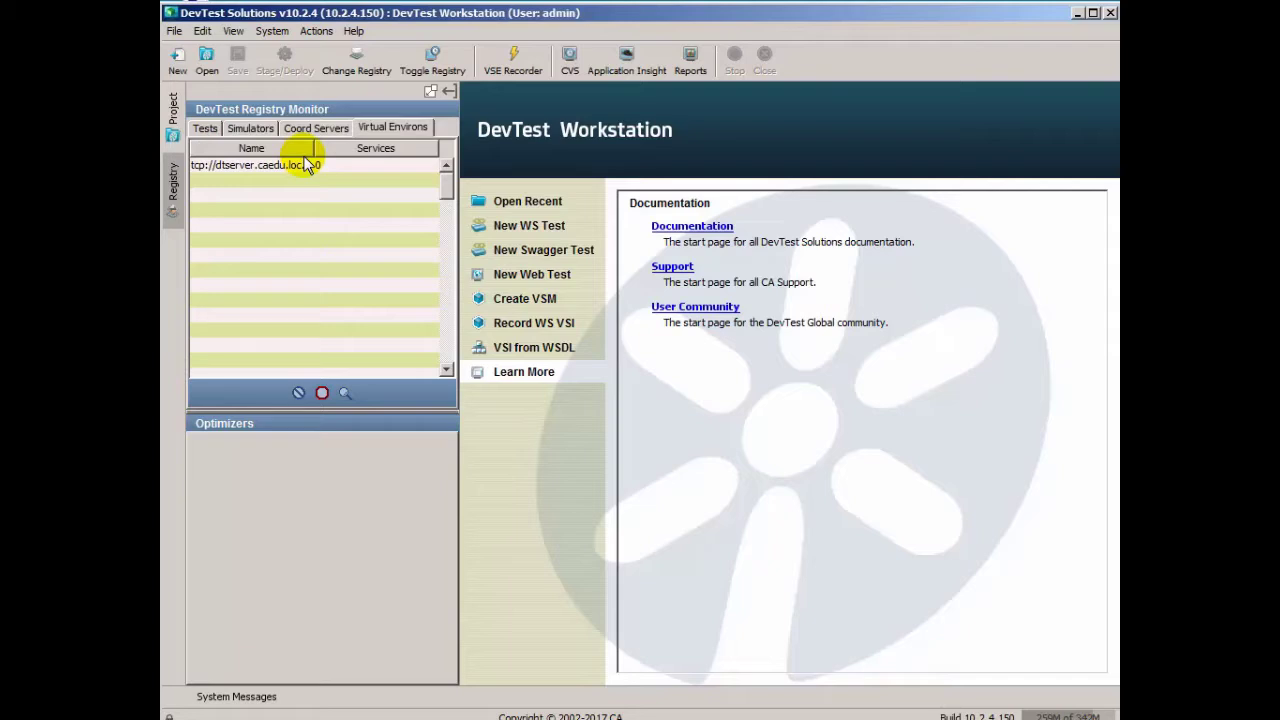
{"action": "left_click", "coordinate": [1077, 12]}
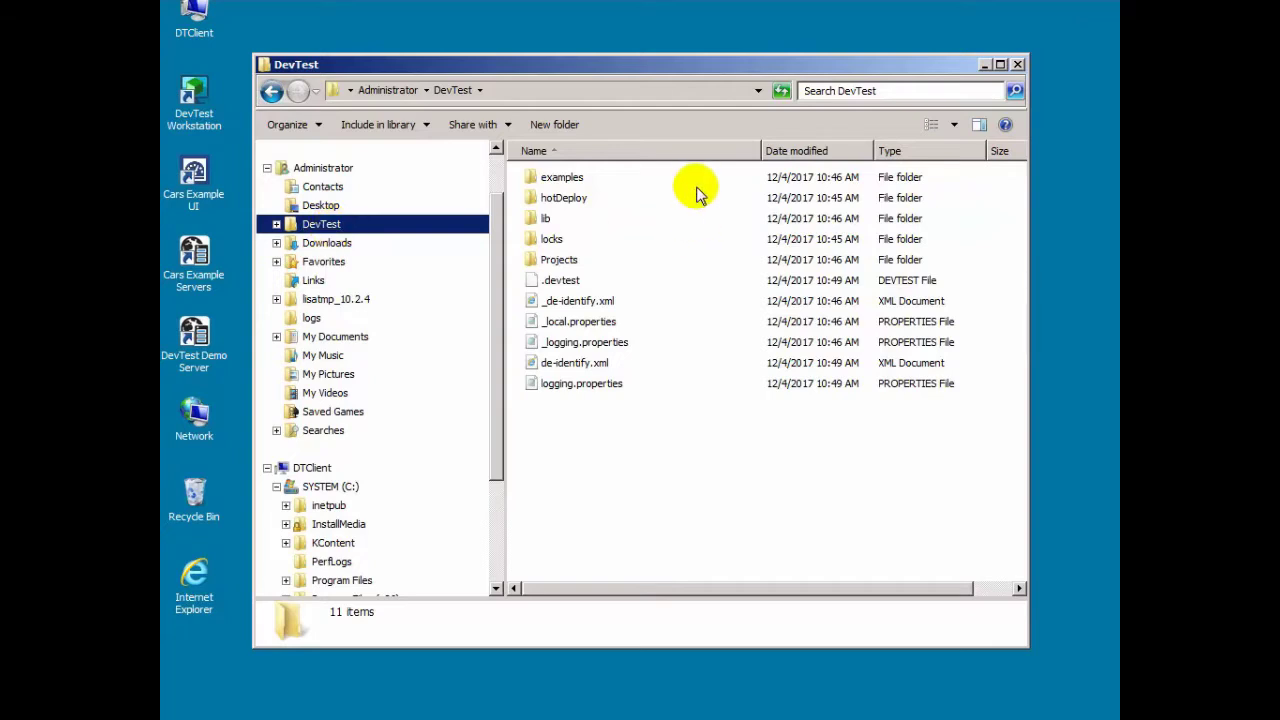
Step: Browse the migrated examples, hotDeploy, lib, locks and Projects folders in Explorer
{"action": "double_click", "coordinate": [551, 178]}
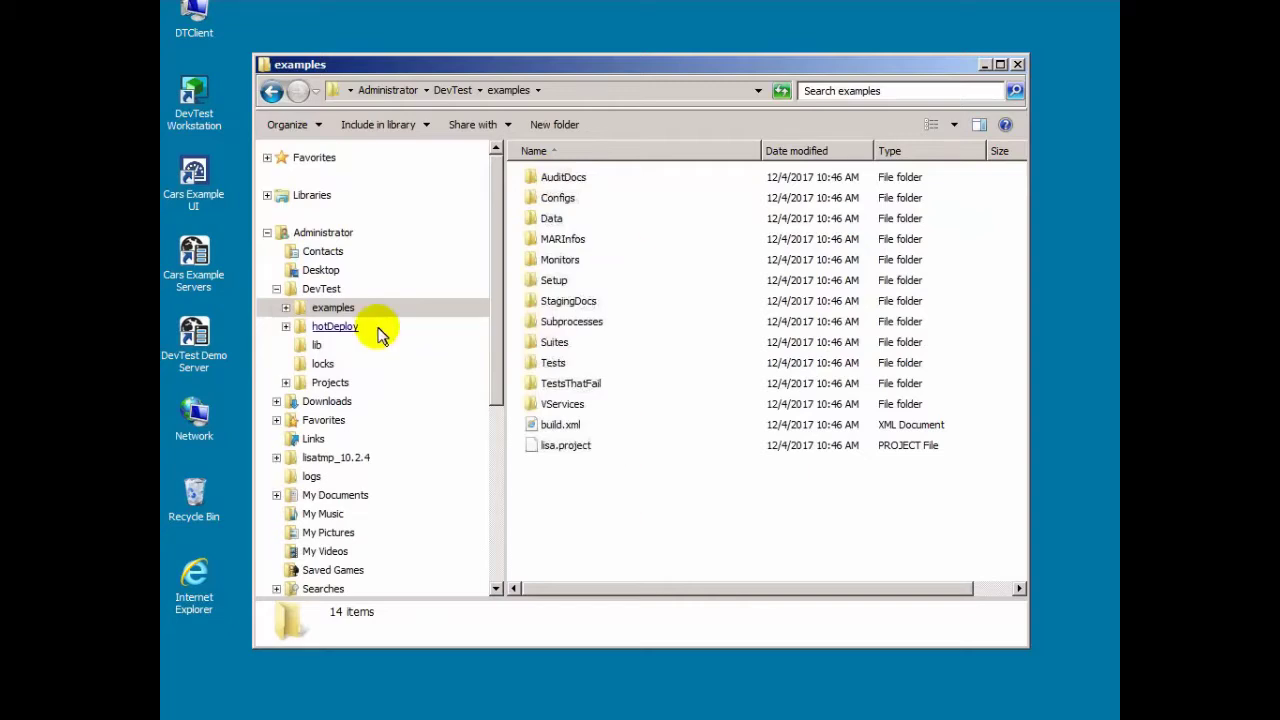
{"action": "left_click", "coordinate": [340, 327]}
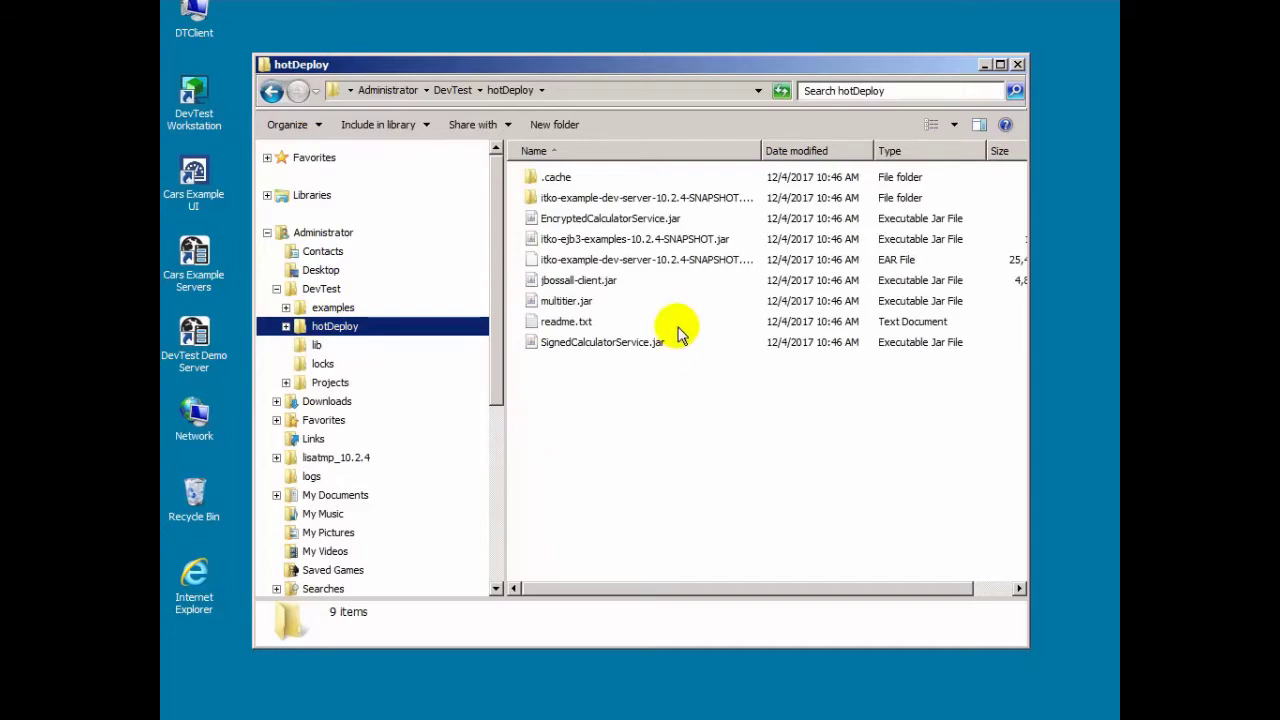
{"action": "mouse_move", "coordinate": [672, 351]}
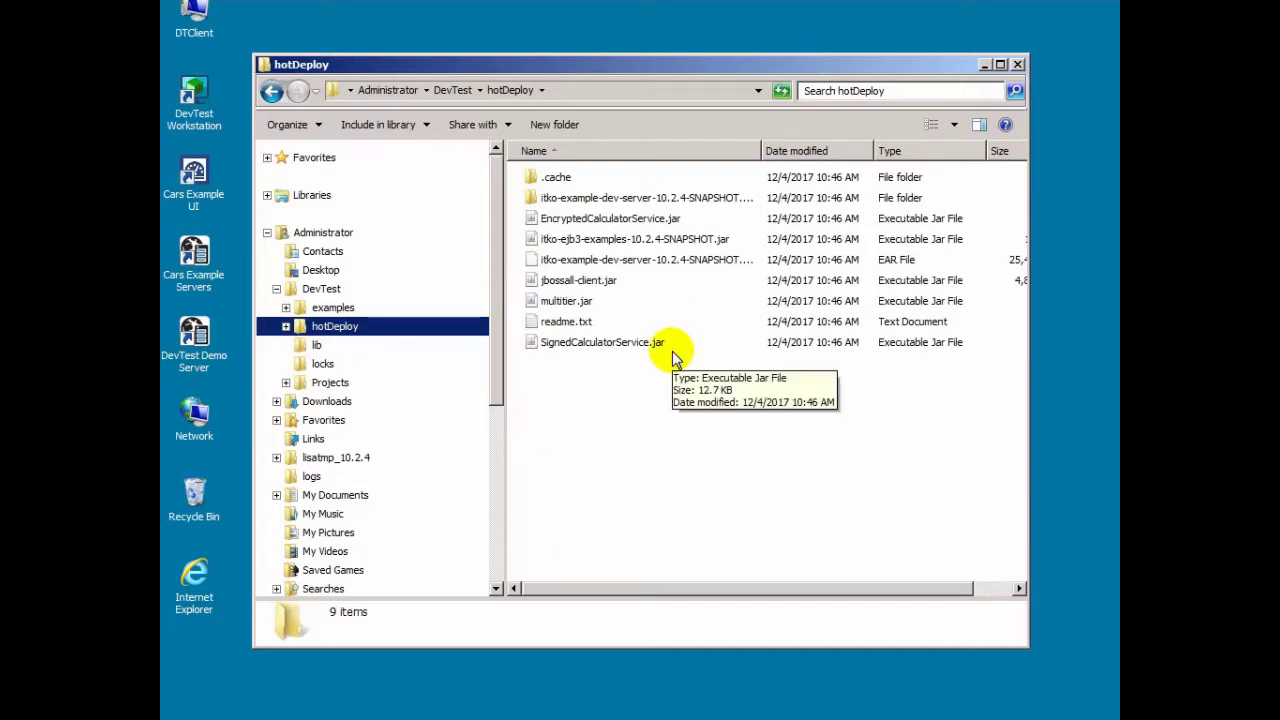
{"action": "left_click", "coordinate": [316, 346]}
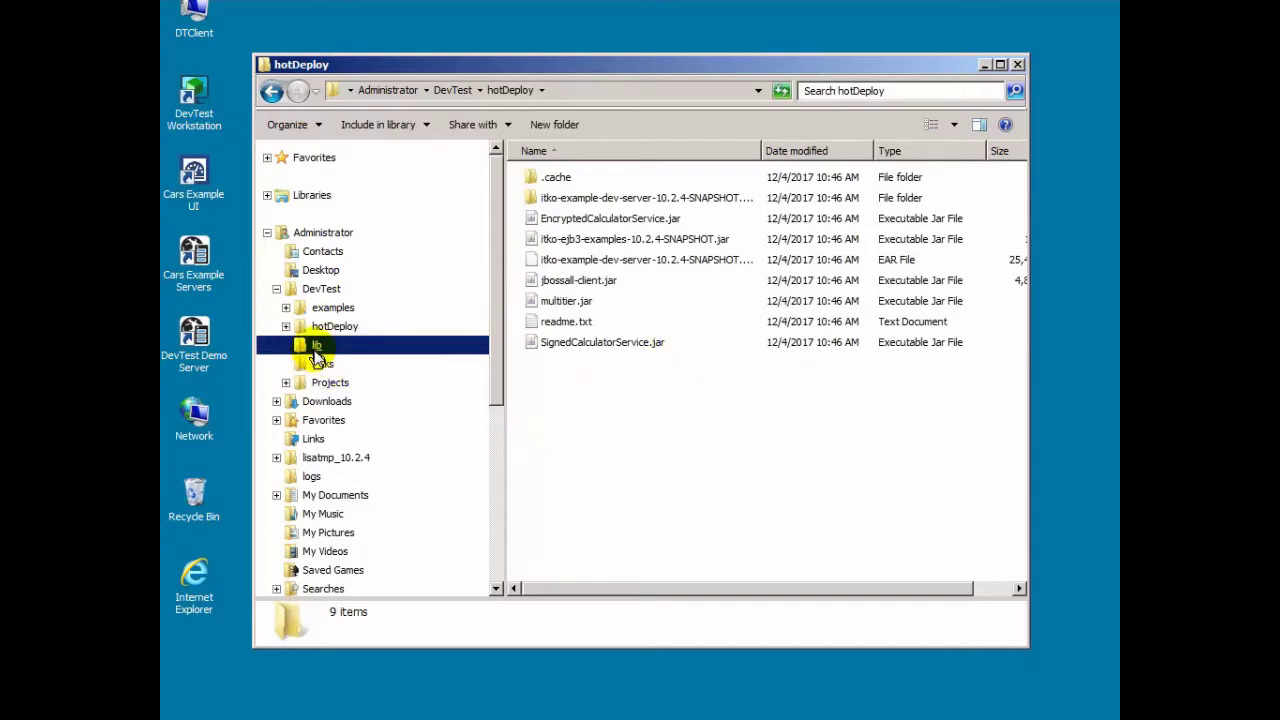
{"action": "left_click", "coordinate": [323, 365]}
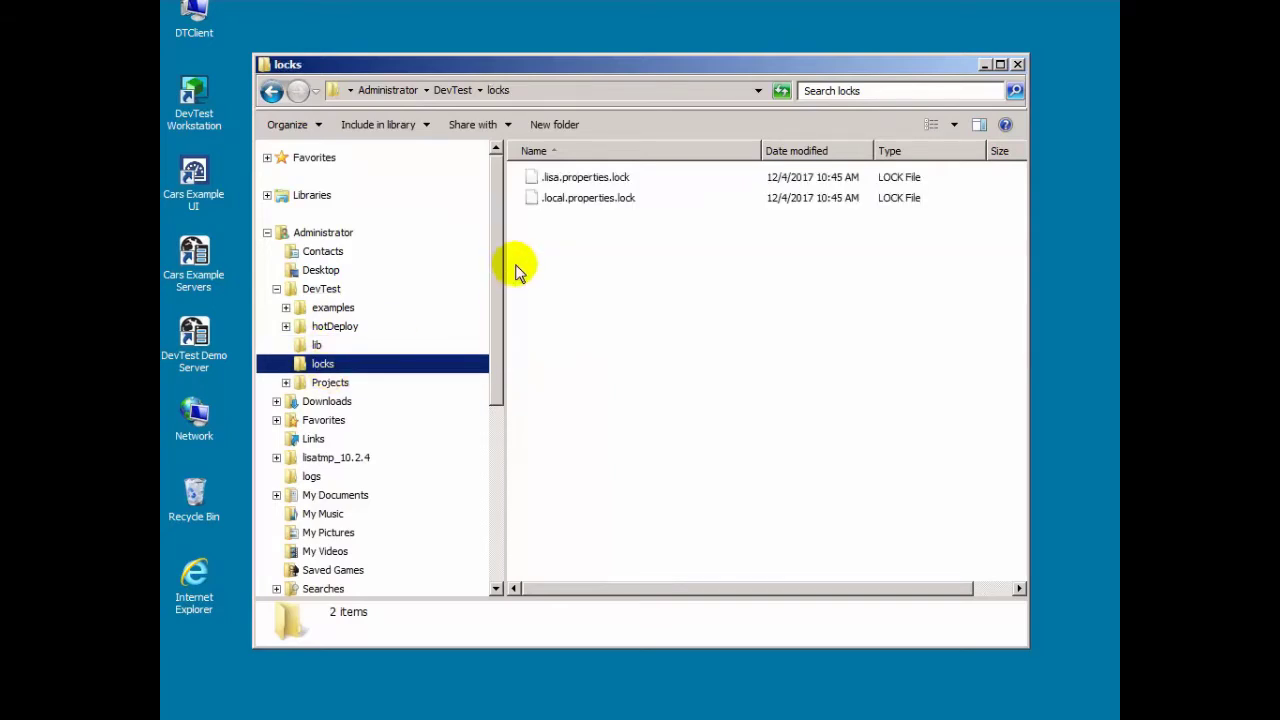
{"action": "left_click", "coordinate": [329, 385]}
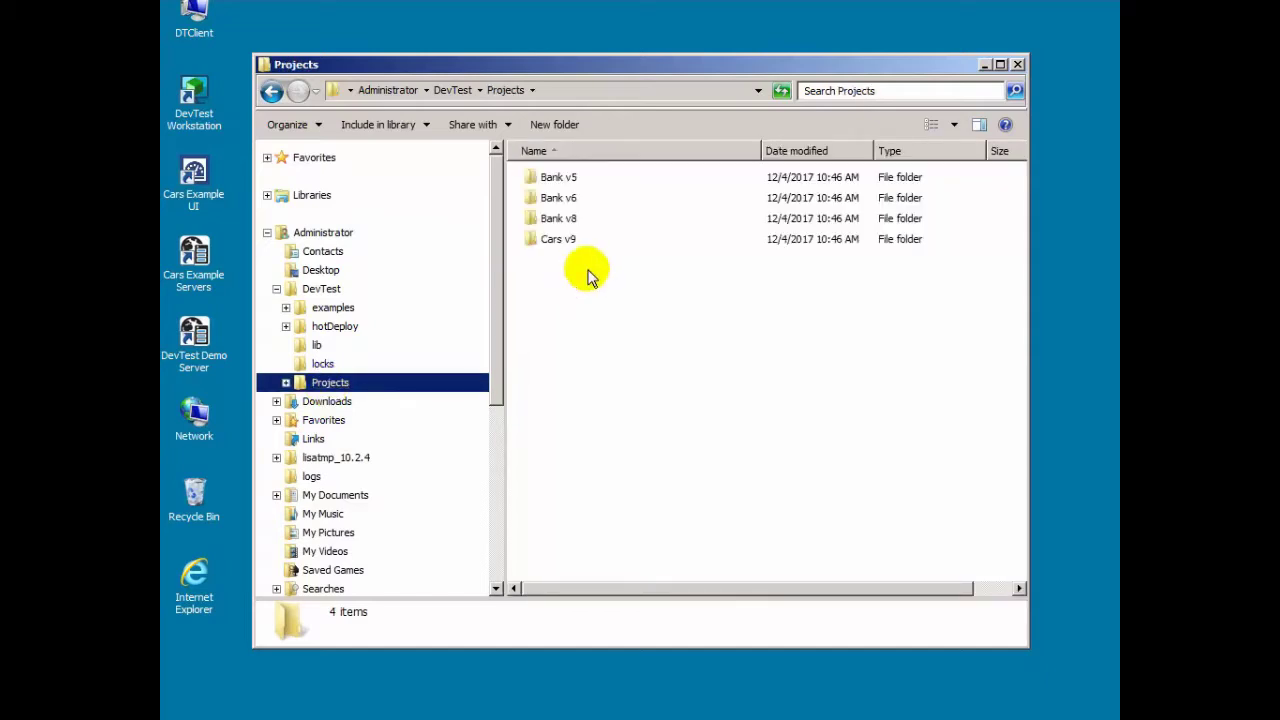